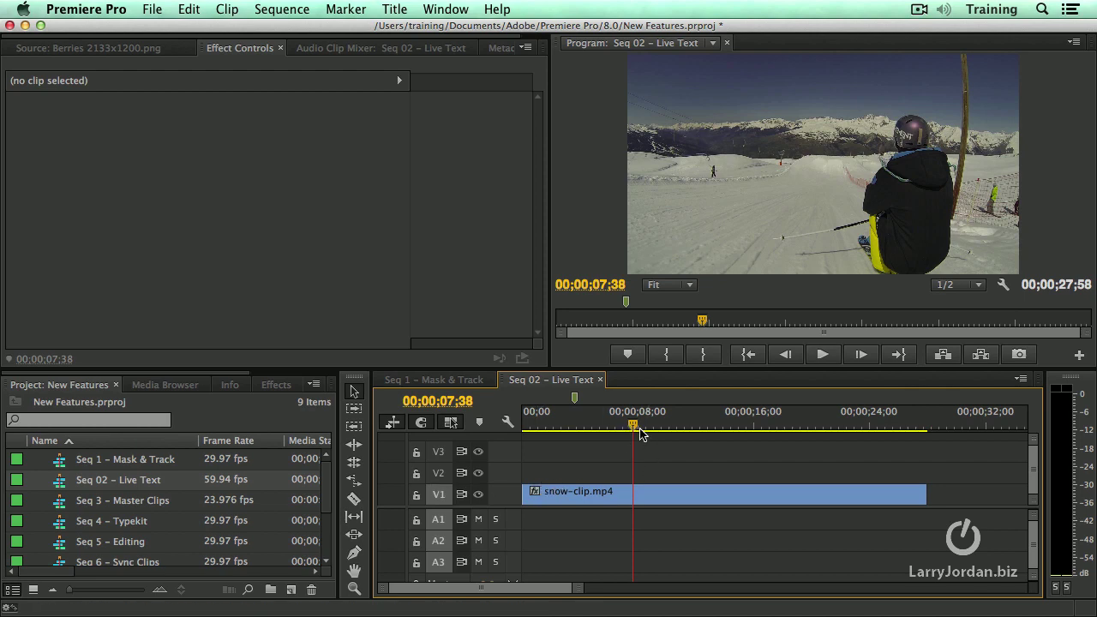
- Play the ski footage from the start of Seq 02 and stop around 00;00;04;14
left_click_drag(634, 429, 539, 430)
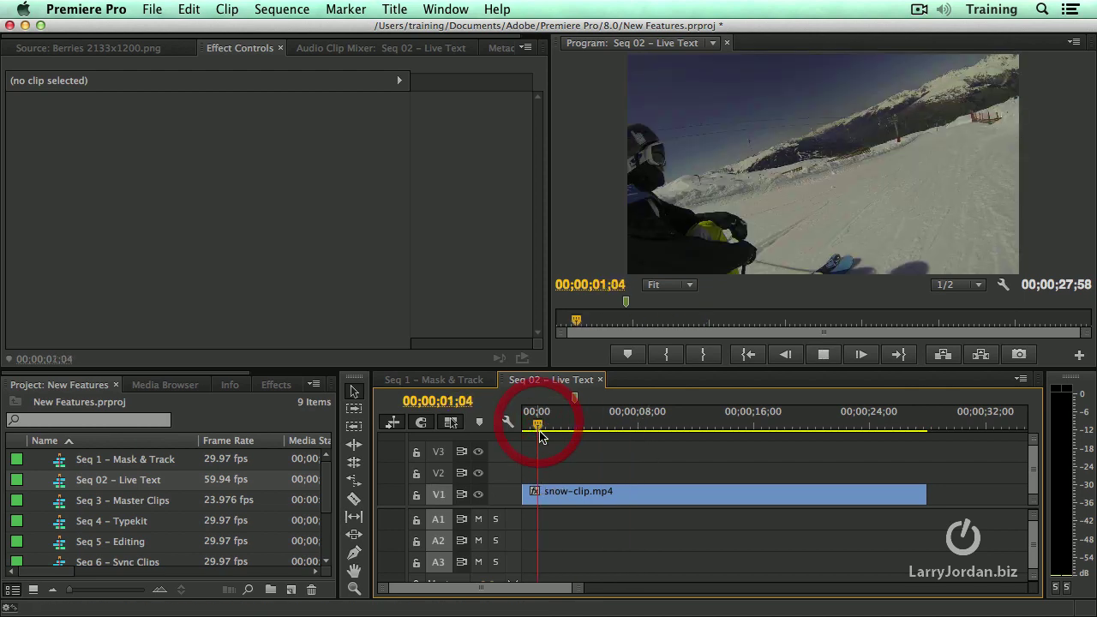
key("space")
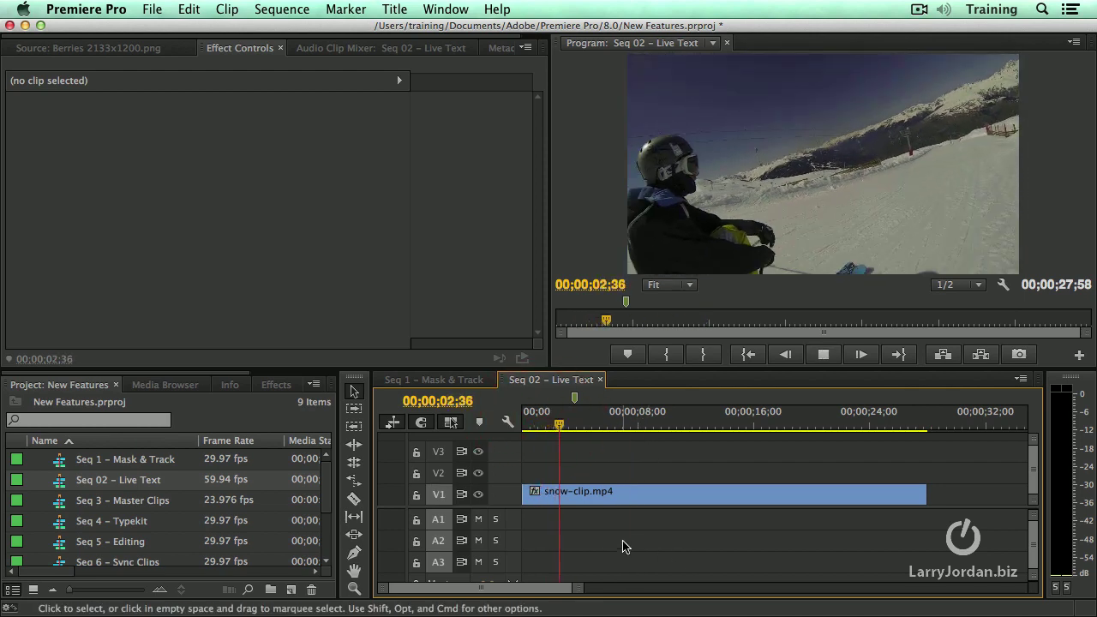
key("space")
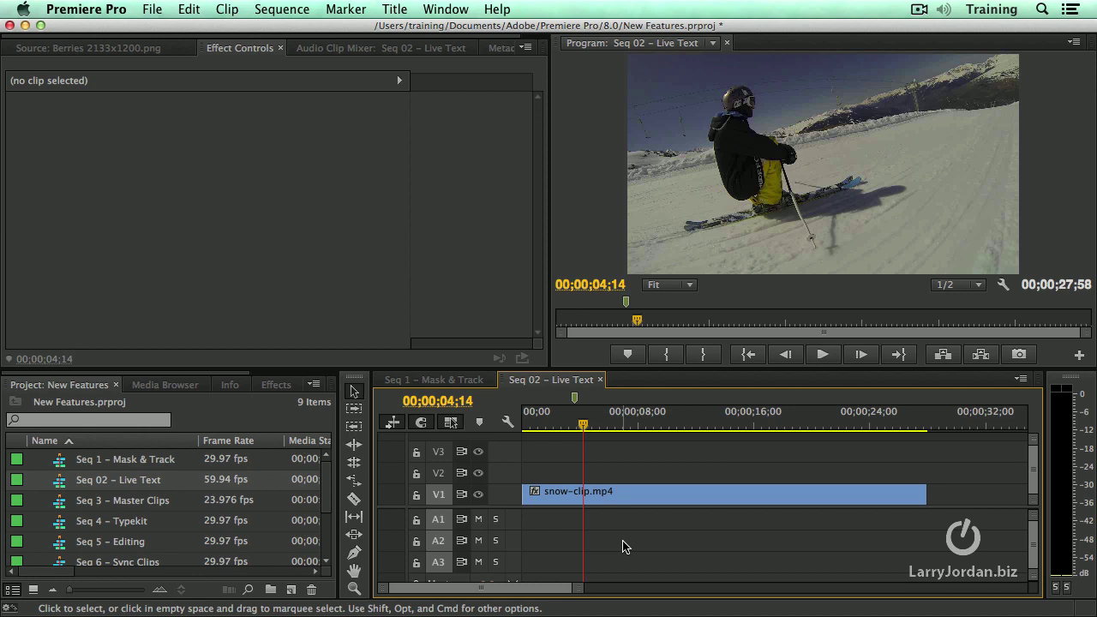
- Import the Live Text composition from the Text Animation folder of Live Text.aep
key("super+i")
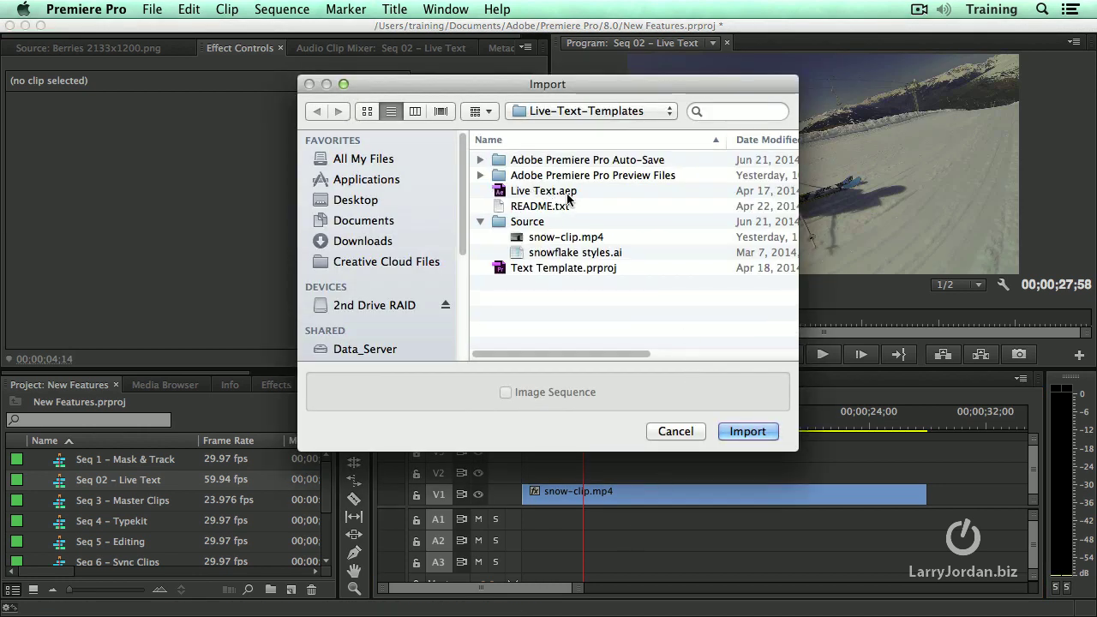
left_click(571, 193)
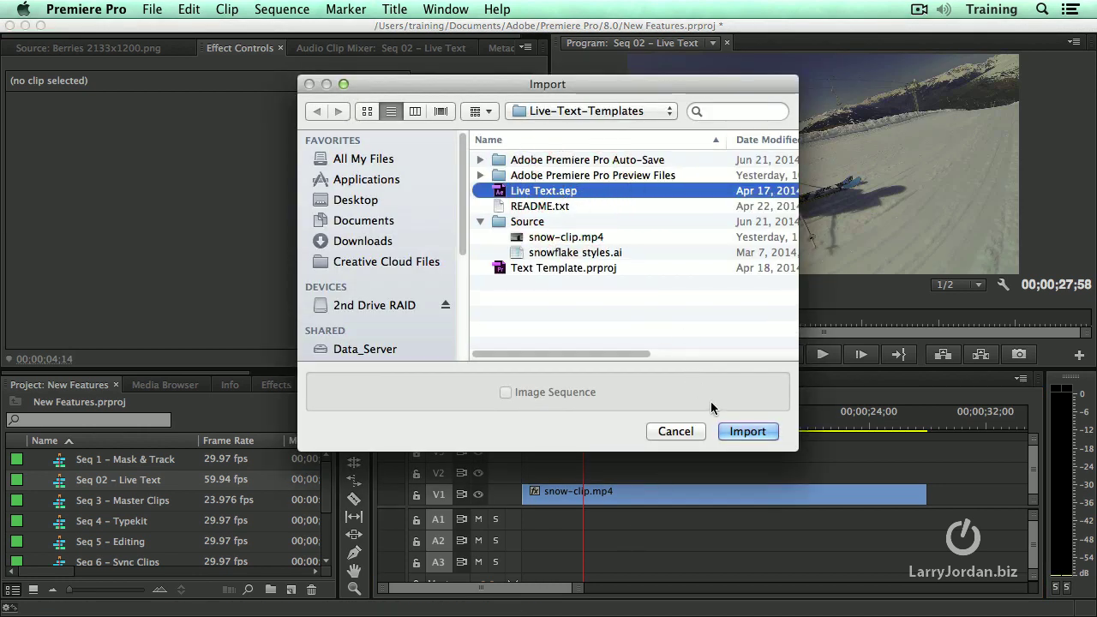
left_click(742, 432)
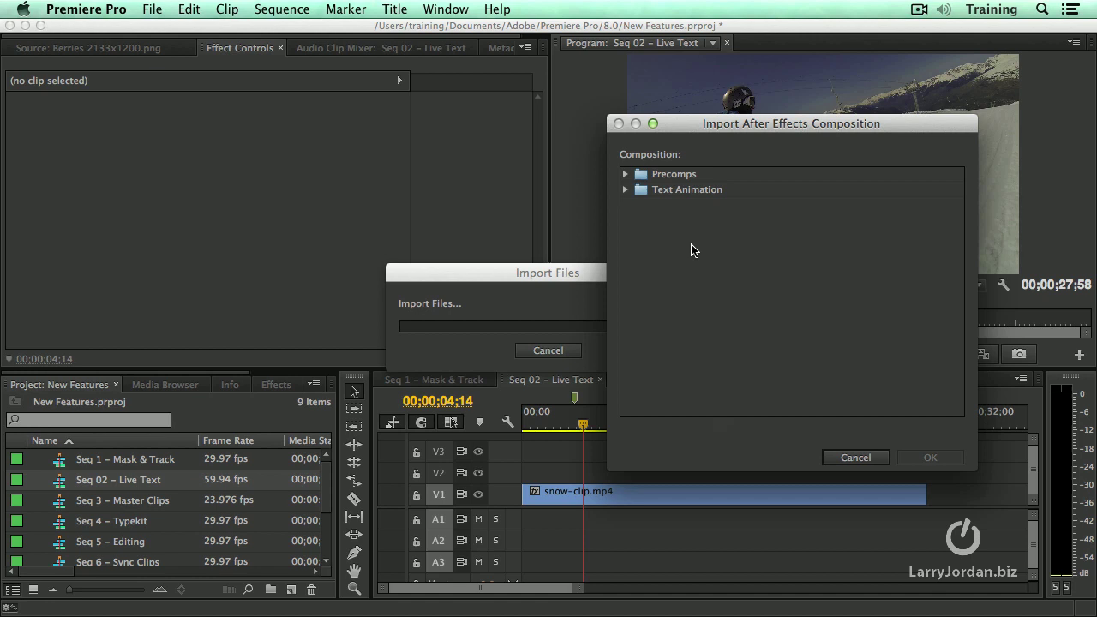
left_click(625, 189)
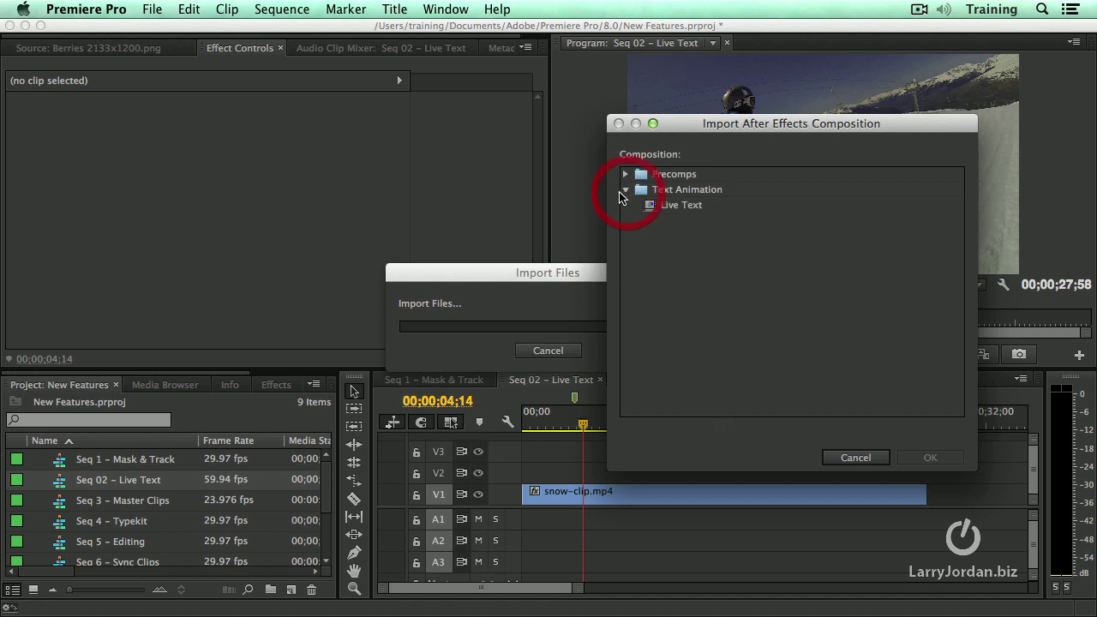
left_click(670, 210)
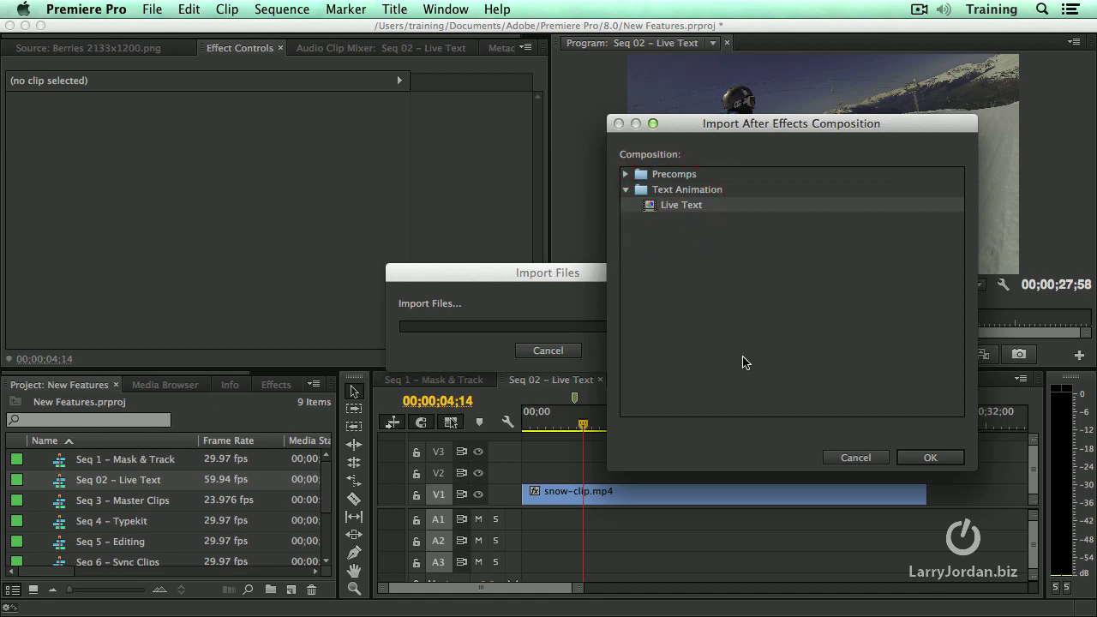
left_click(931, 461)
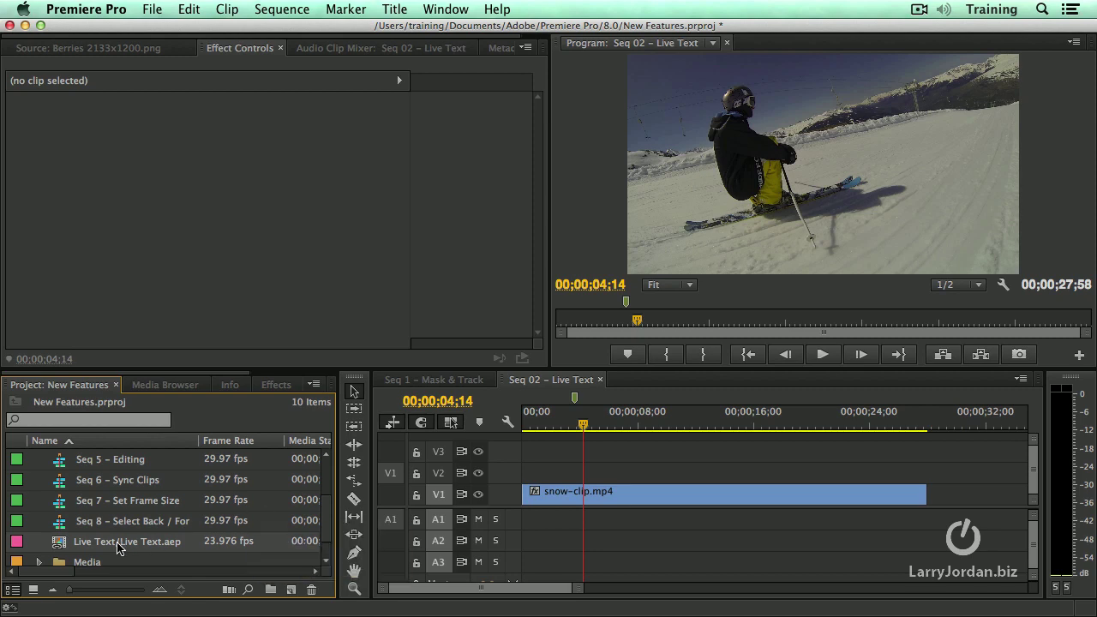
- Load Live Text.aep in the Source monitor and overwrite it onto track V2
double_click(60, 543)
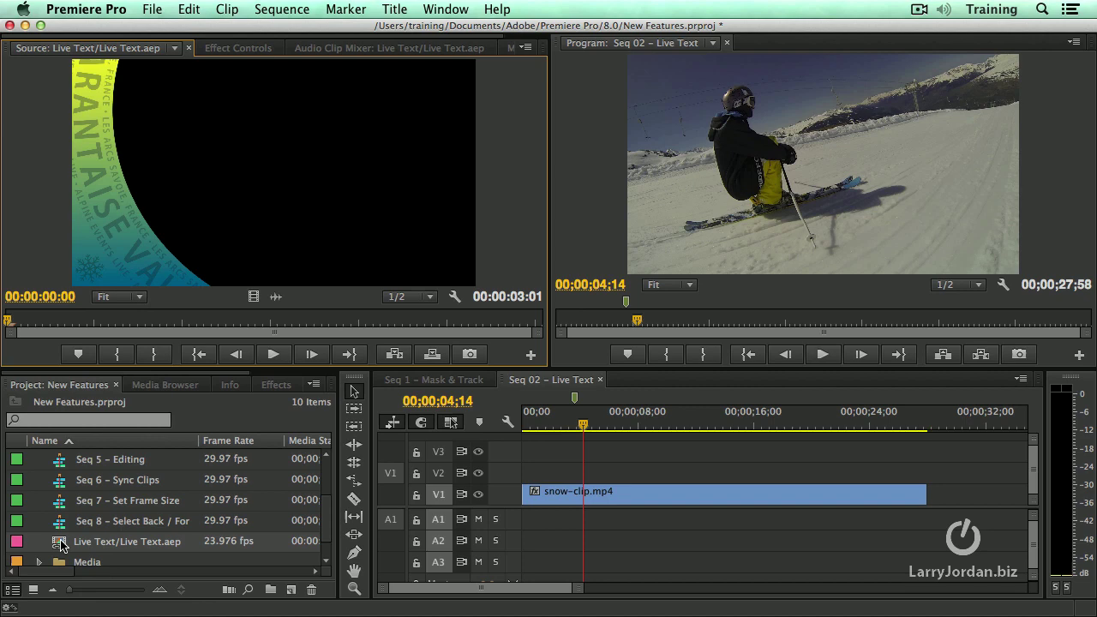
left_click_drag(10, 322, 367, 325)
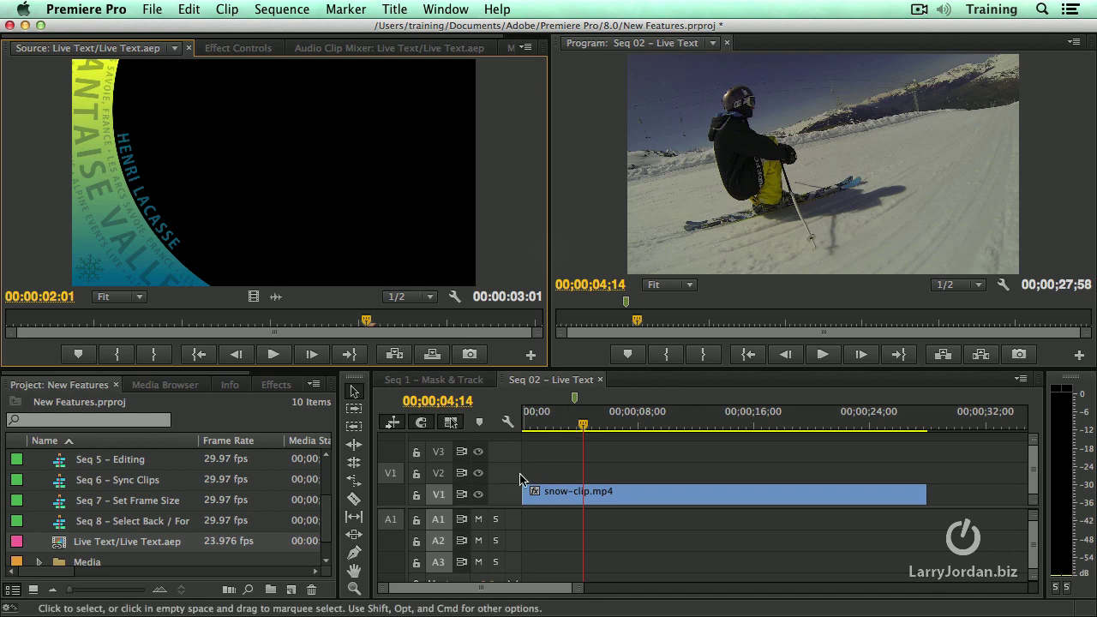
left_click(438, 472)
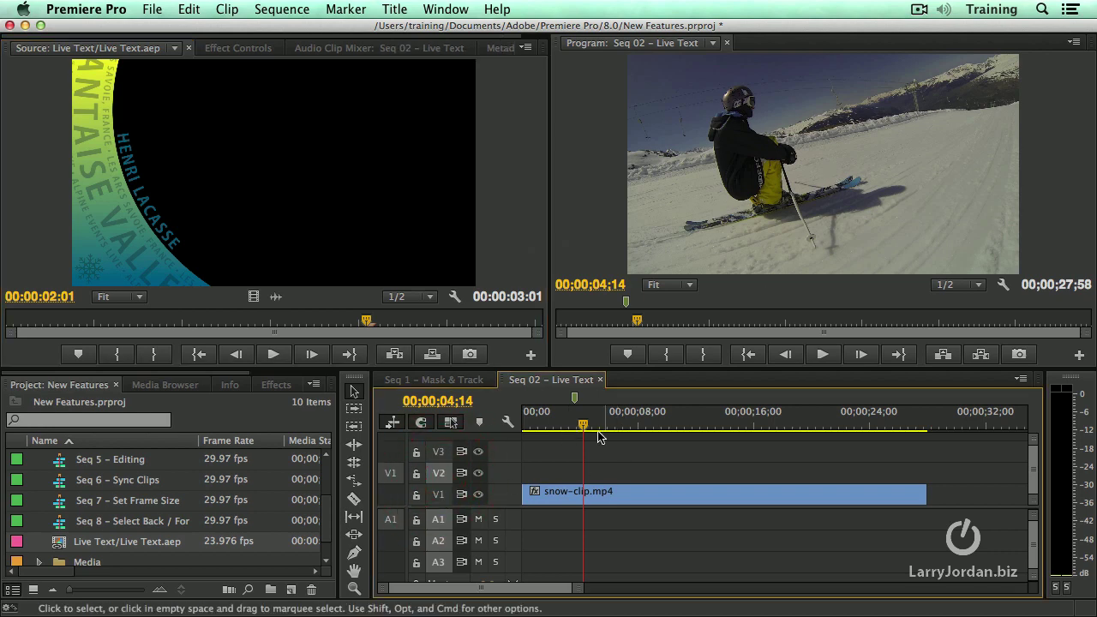
left_click(432, 354)
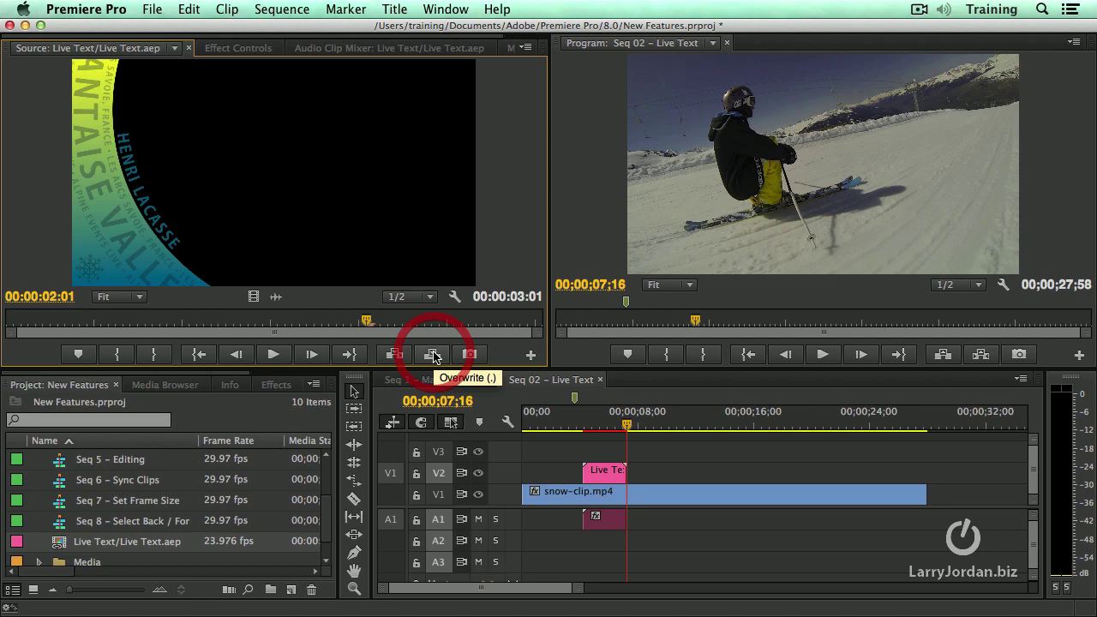
- Play back the curved title overlaying the skier from just before the clip
left_click(596, 424)
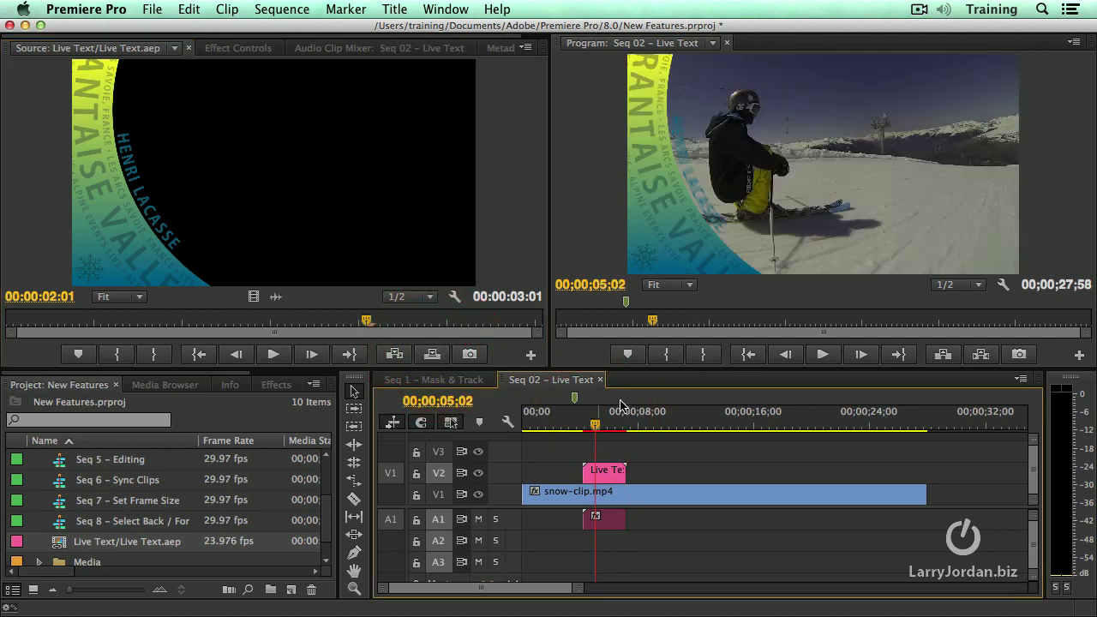
left_click(582, 426)
key("space")
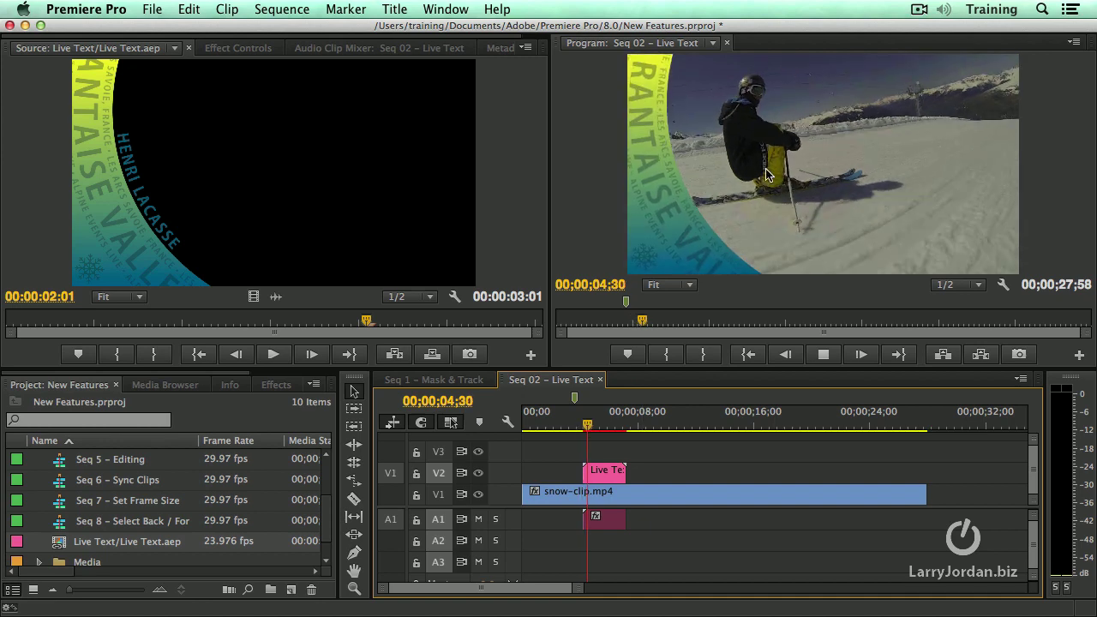
key("space")
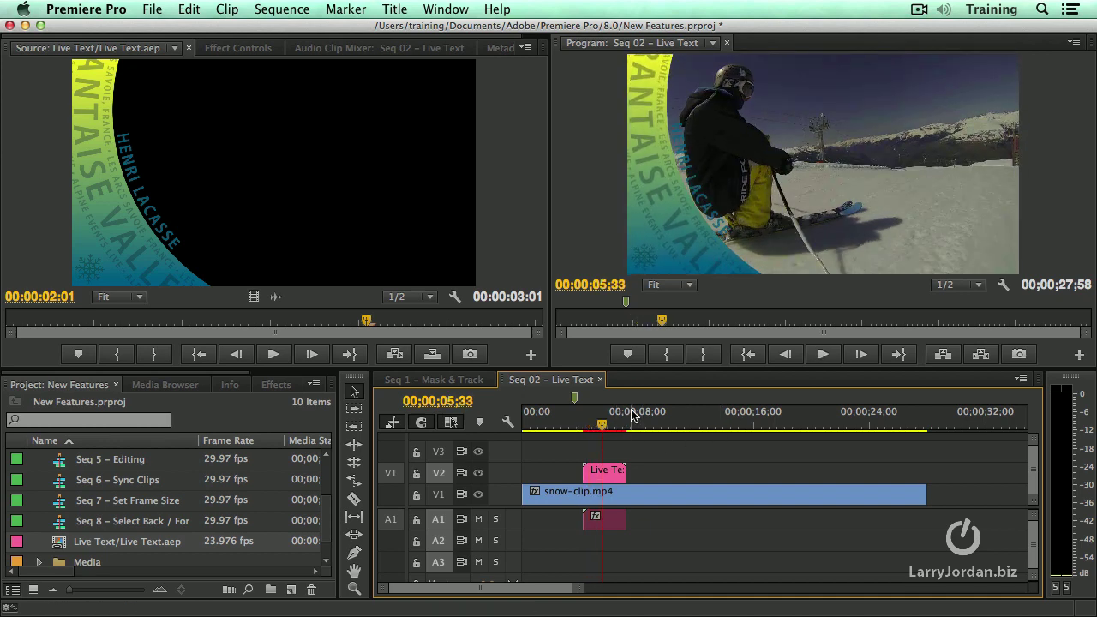
- Delete the Live Text title clip from V2 and bring up its editable Name and Location fields
left_click(606, 477)
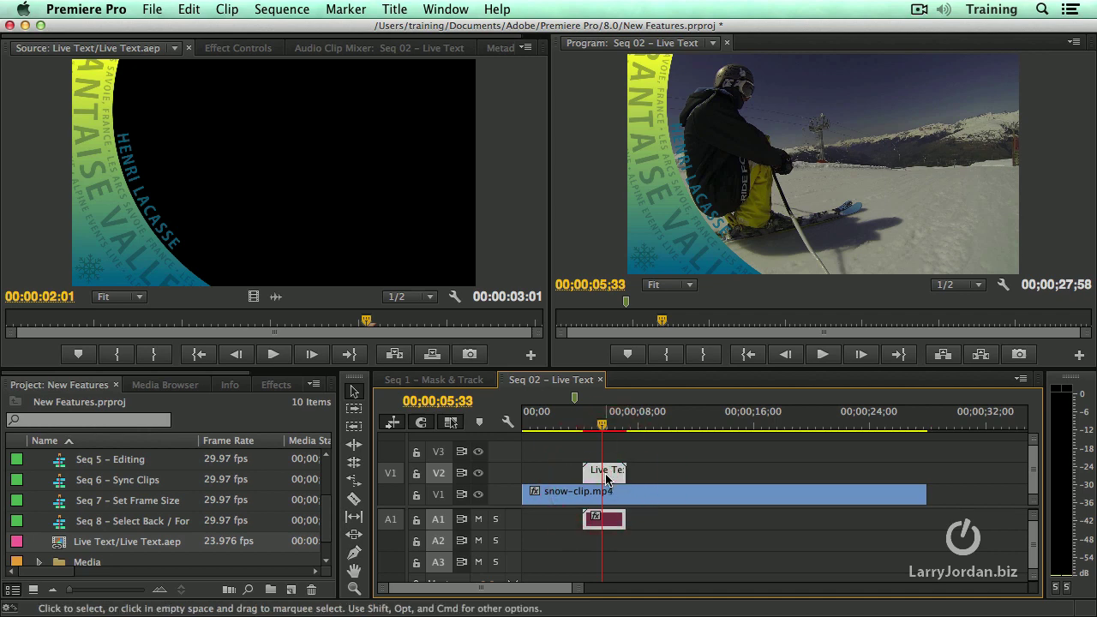
key("Delete")
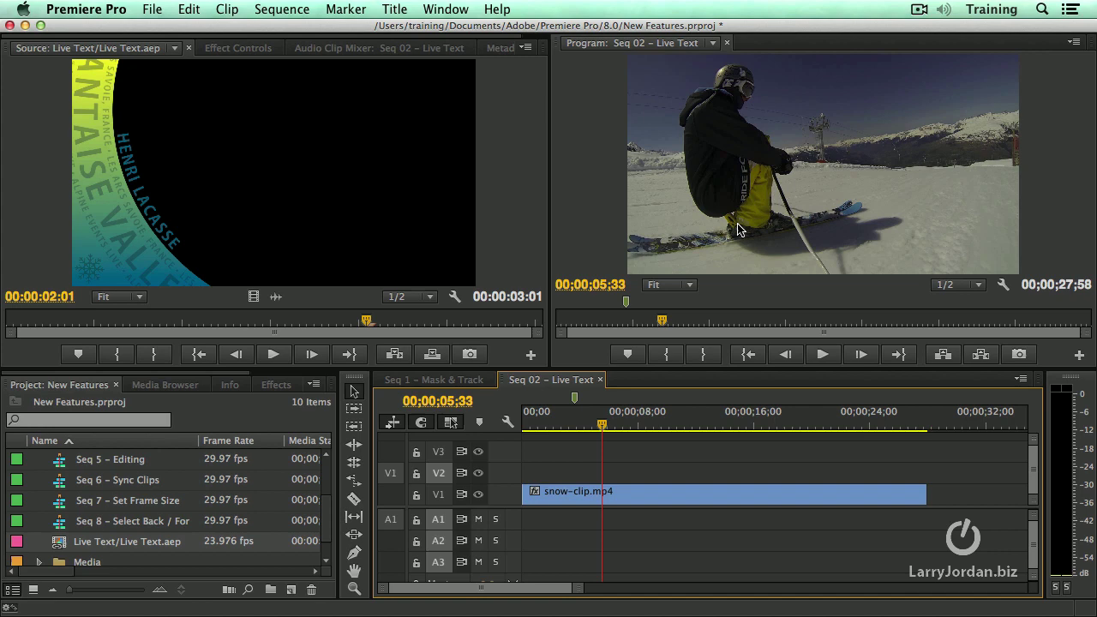
left_click(238, 49)
left_click(166, 49)
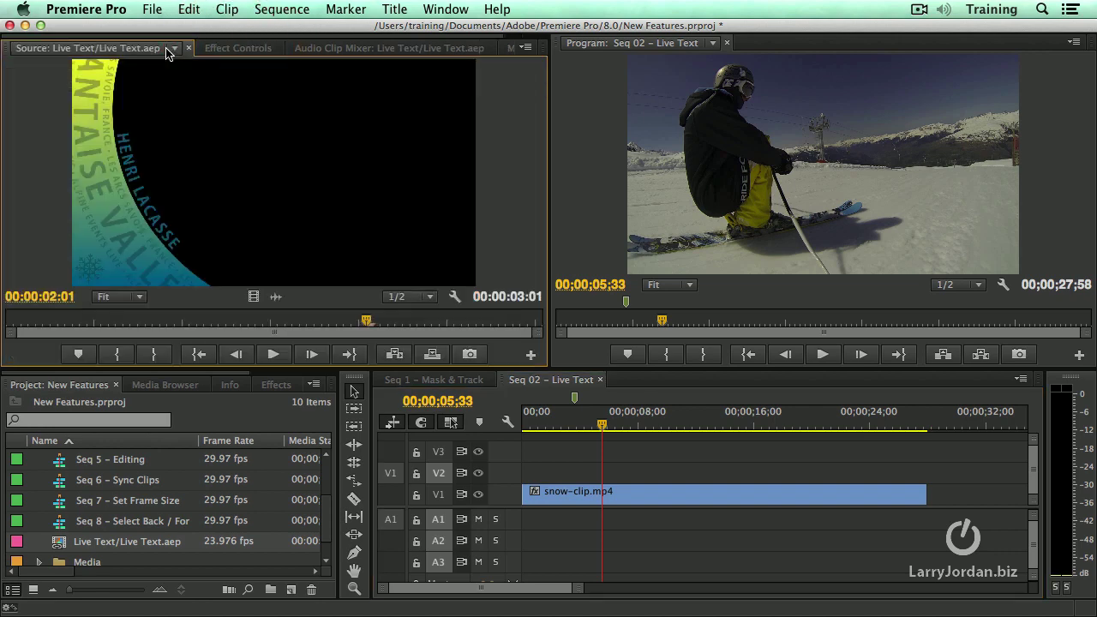
left_click(236, 49)
left_click(167, 52)
- Set the title's Name text to a presenter's name and its Location to DEATH VALLEY
left_click(221, 49)
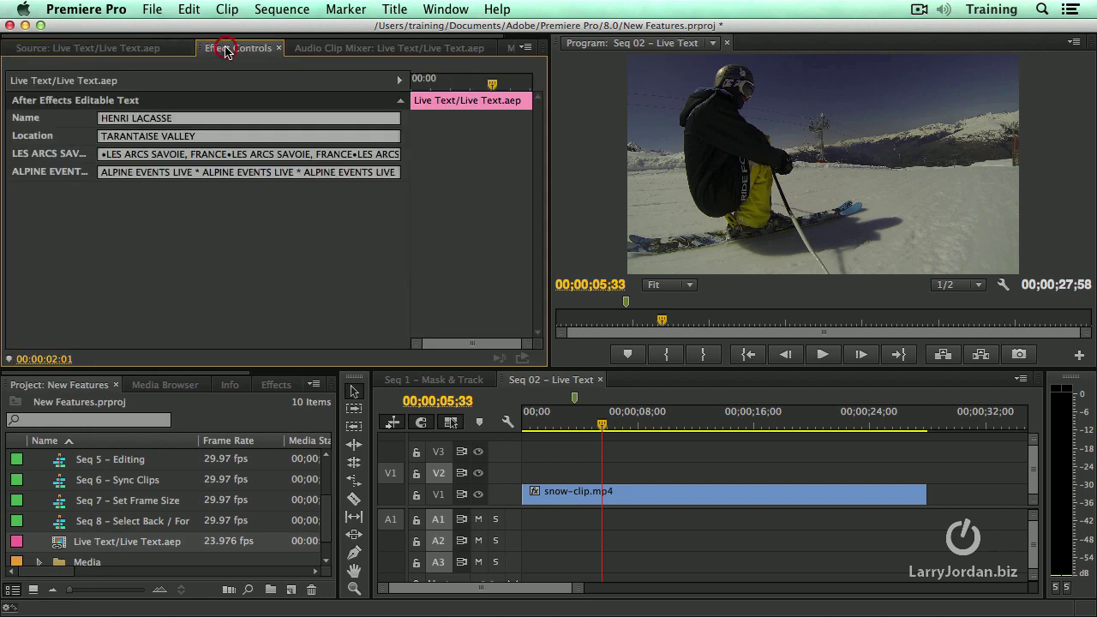
left_click(205, 118)
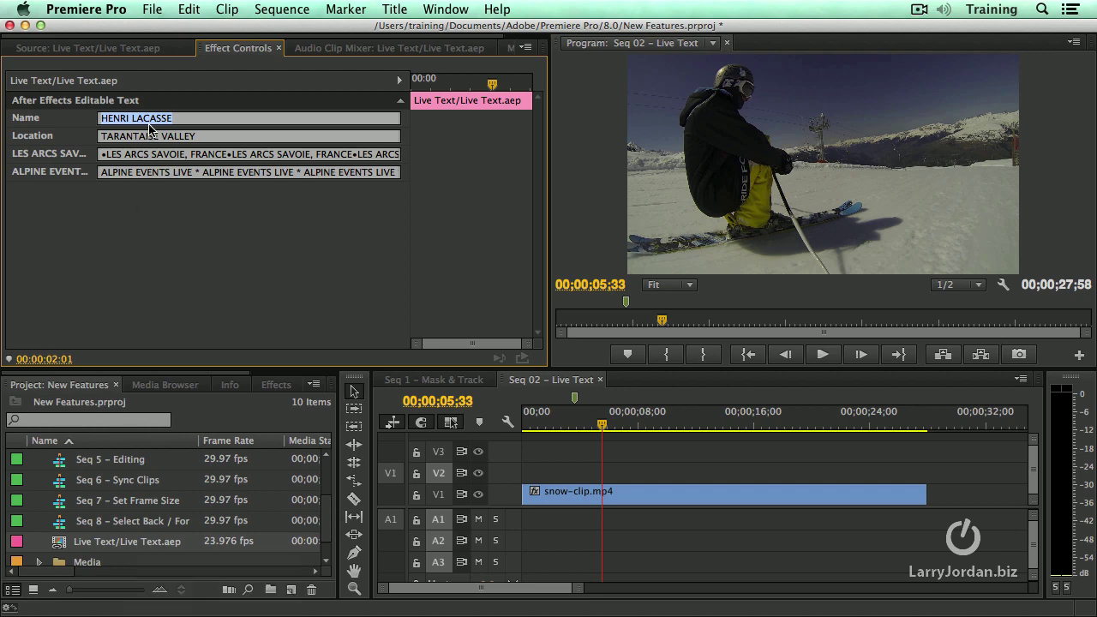
type("LARRY J")
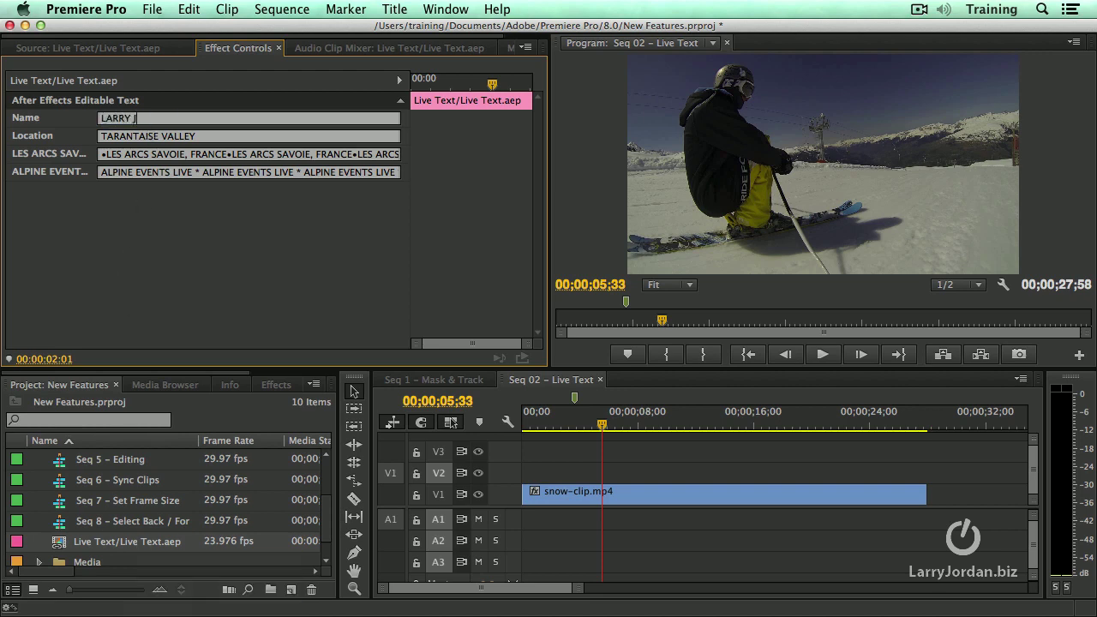
type("ORDAN")
left_click_drag(198, 144, 78, 134)
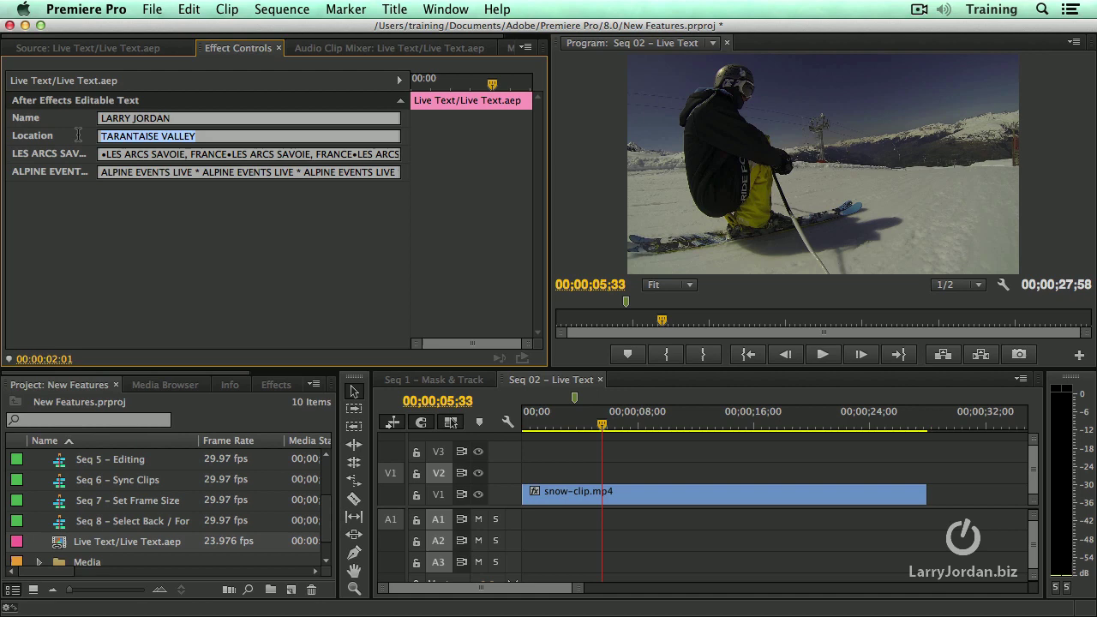
type("DEATH VALLEY")
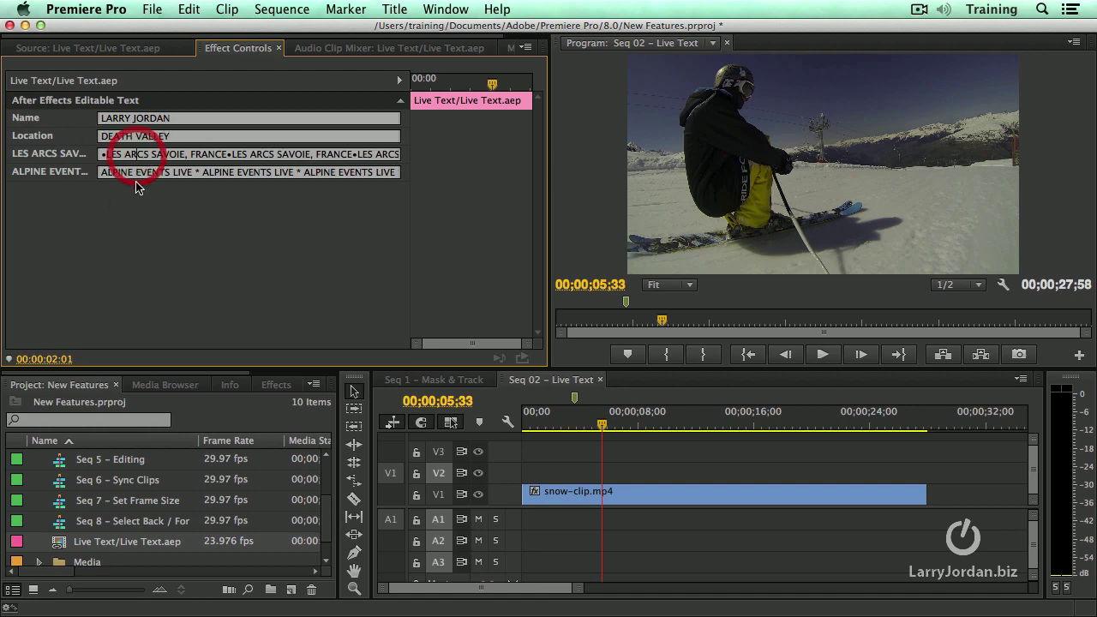
left_click(160, 47)
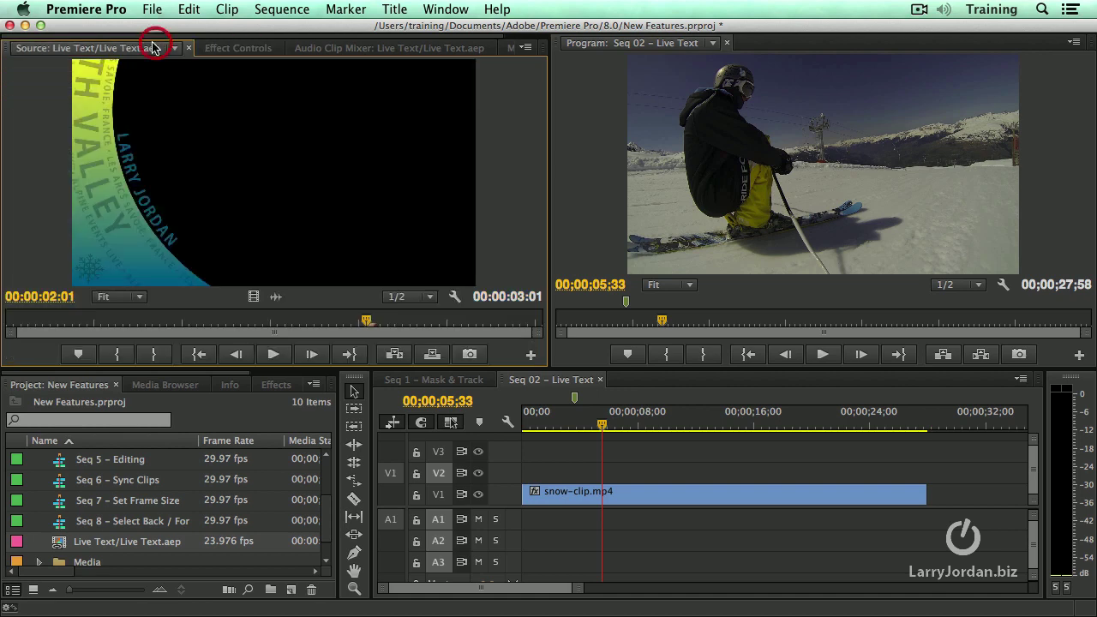
- Overwrite the updated title onto V2 at about 4 seconds and preview it through 10;07
left_click(589, 424)
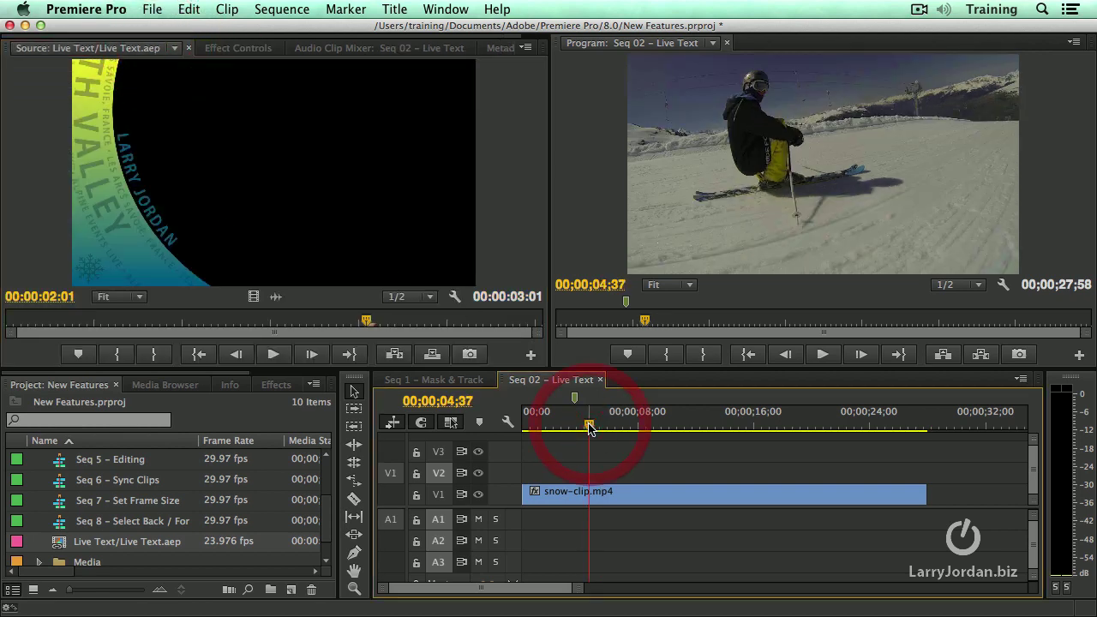
key("period")
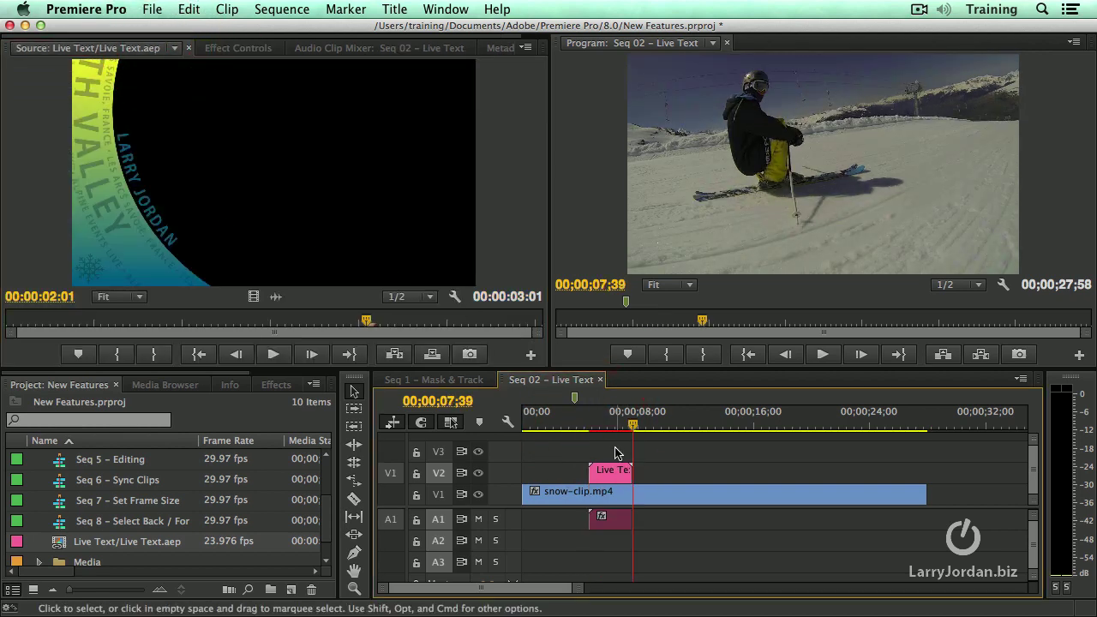
left_click(617, 424)
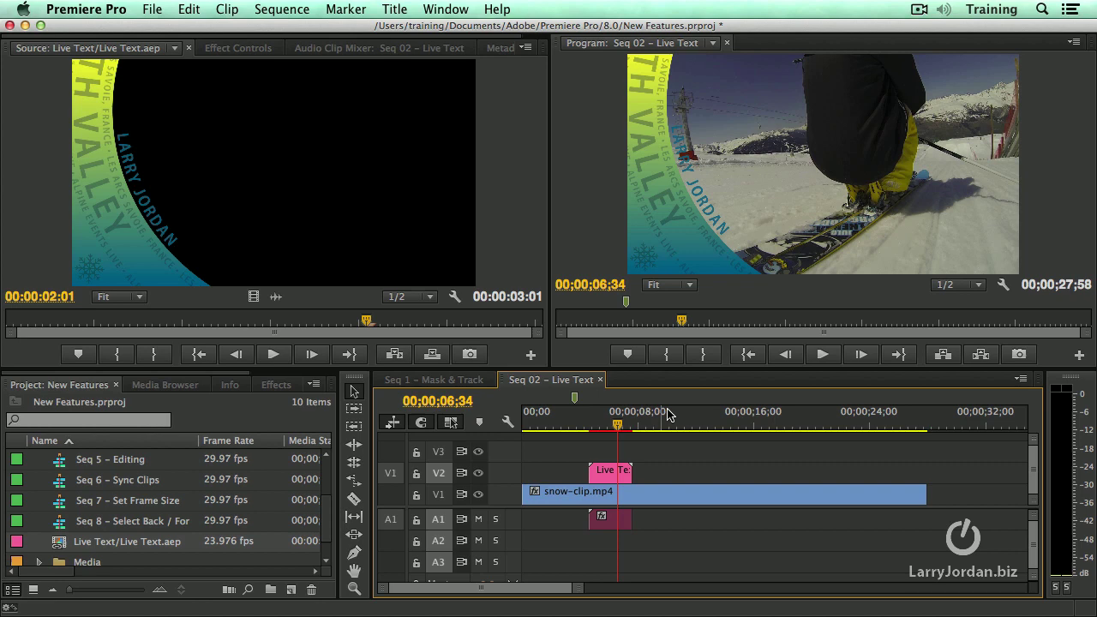
left_click(600, 423)
left_click(668, 424)
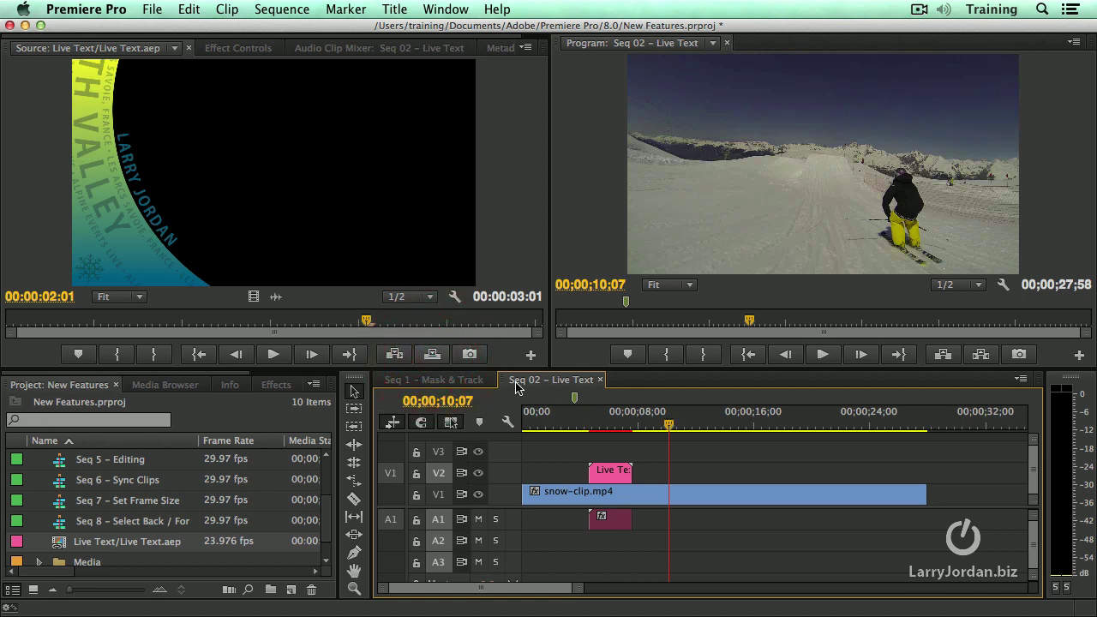
- Add a second title copy at 10;07 on V2, then select and delete it
left_click(432, 356)
left_click(686, 425)
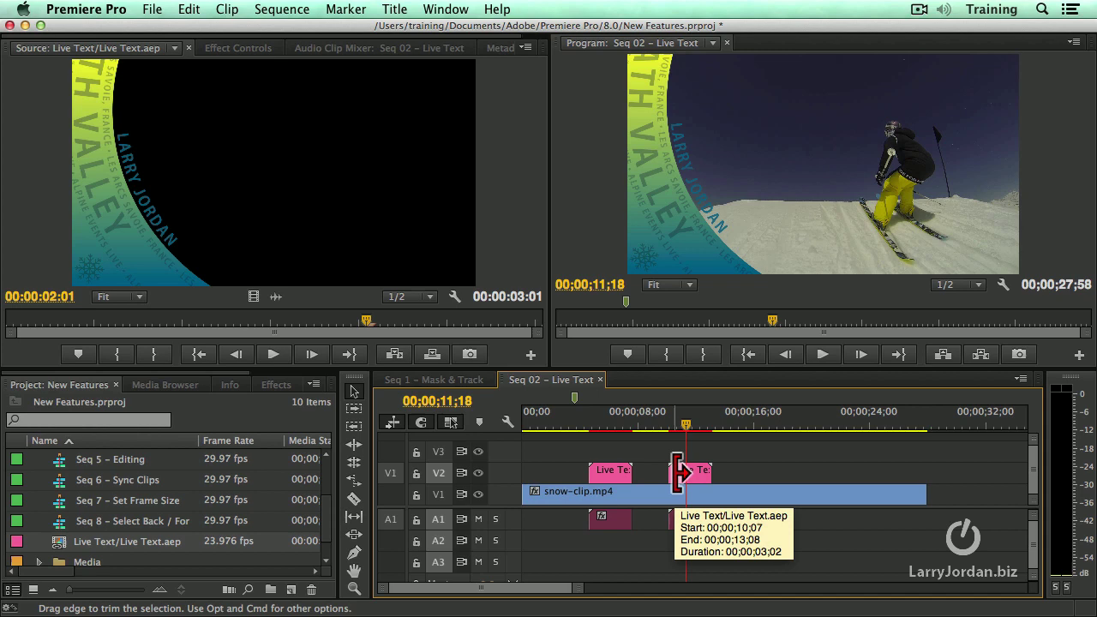
mouse_move(111, 549)
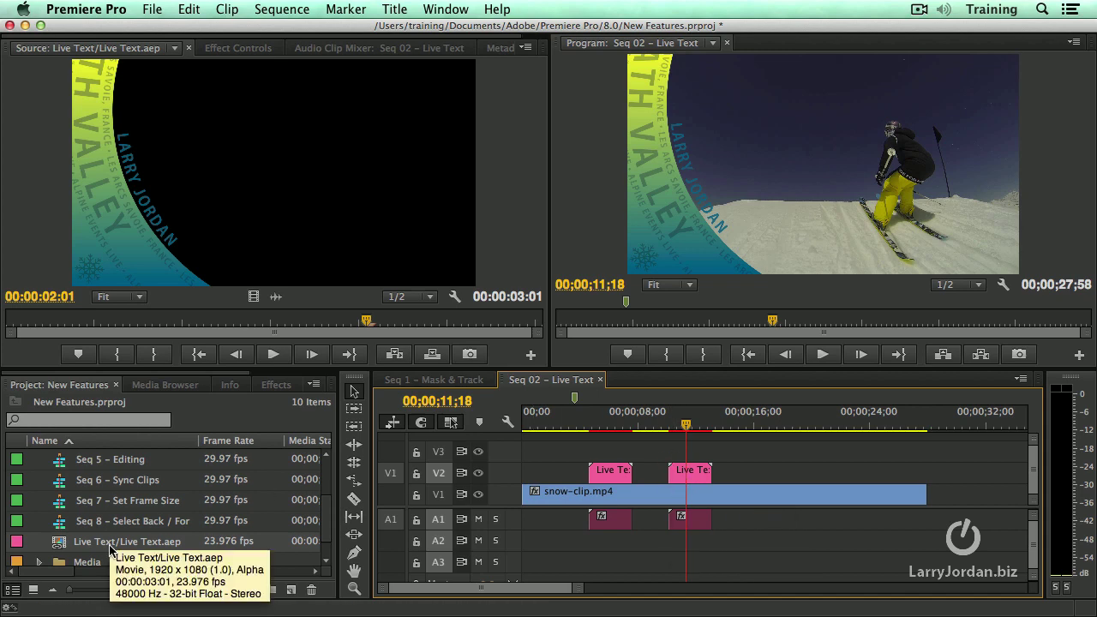
left_click(693, 477)
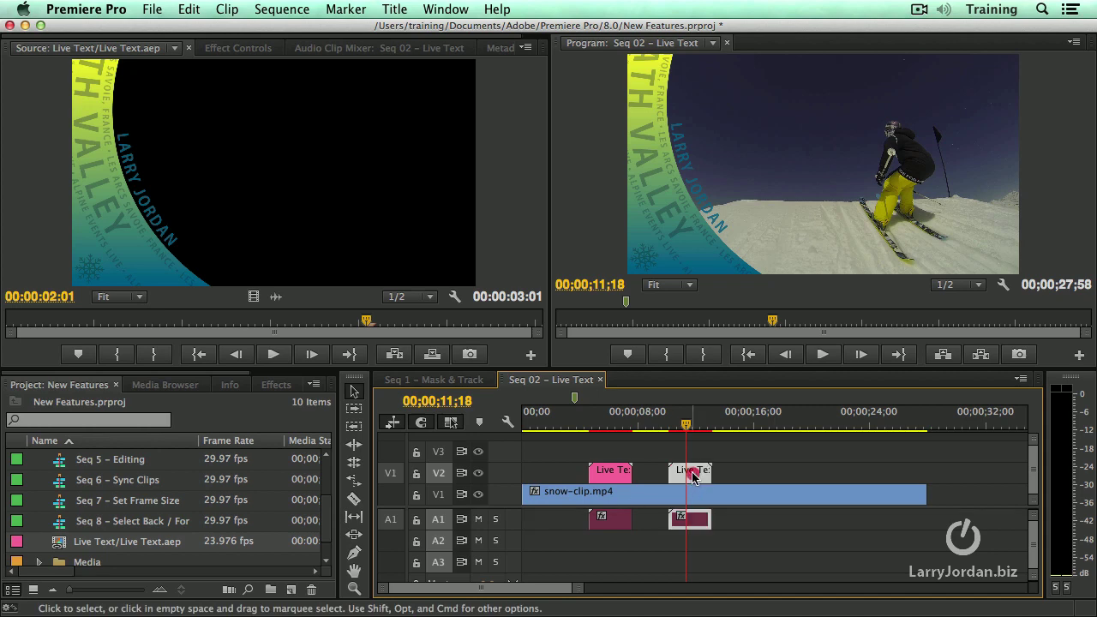
key("Delete")
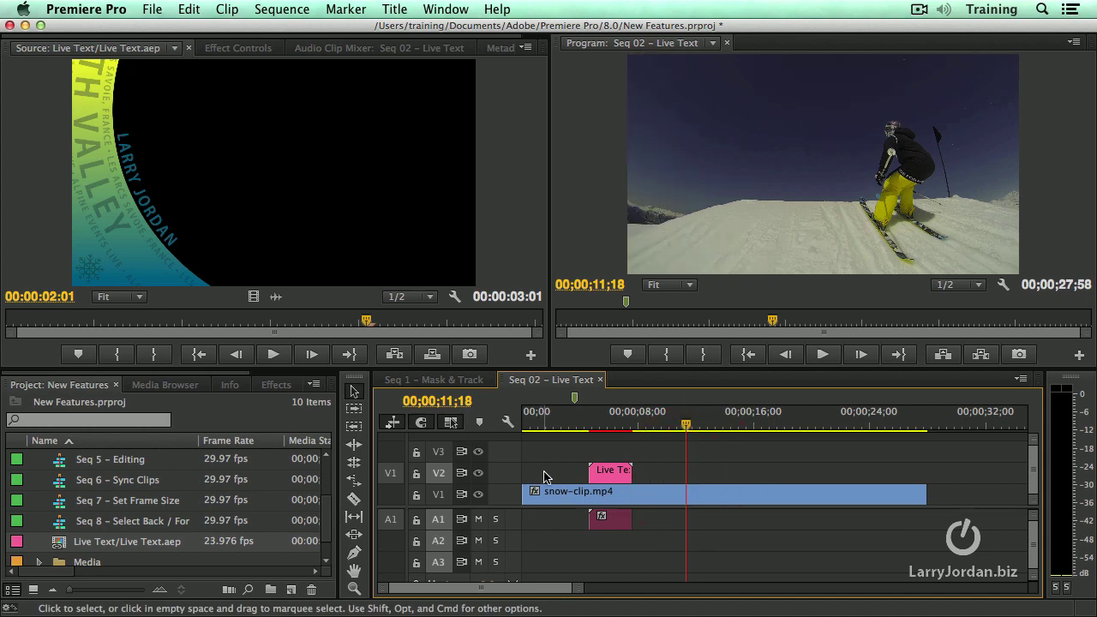
- Duplicate the Live Text.aep item and load Copy 01 in the Source monitor
right_click(60, 547)
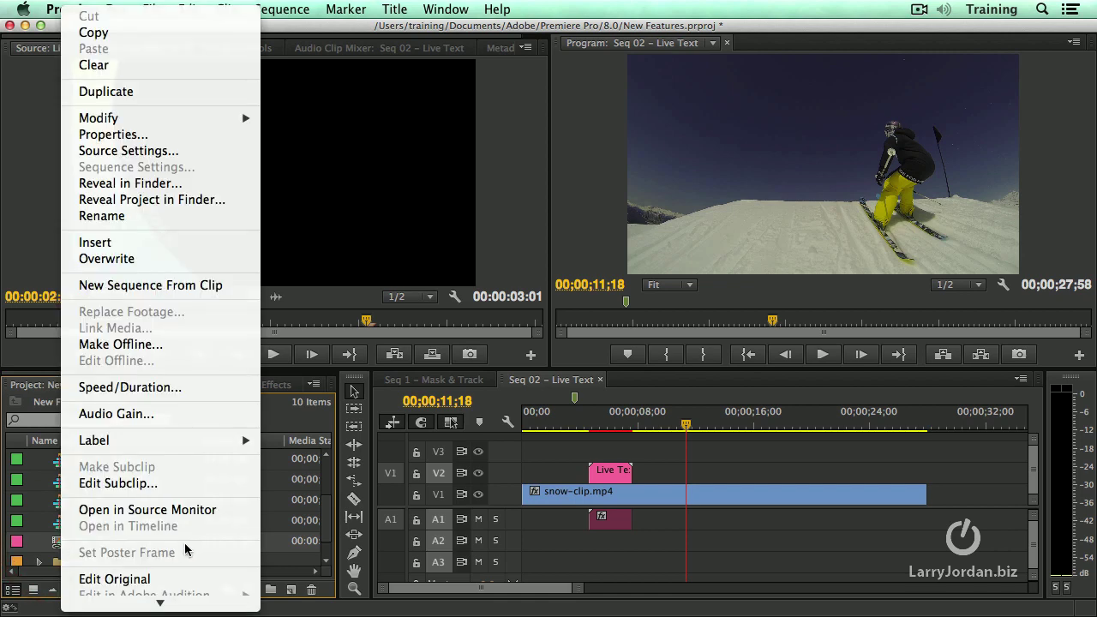
left_click(158, 92)
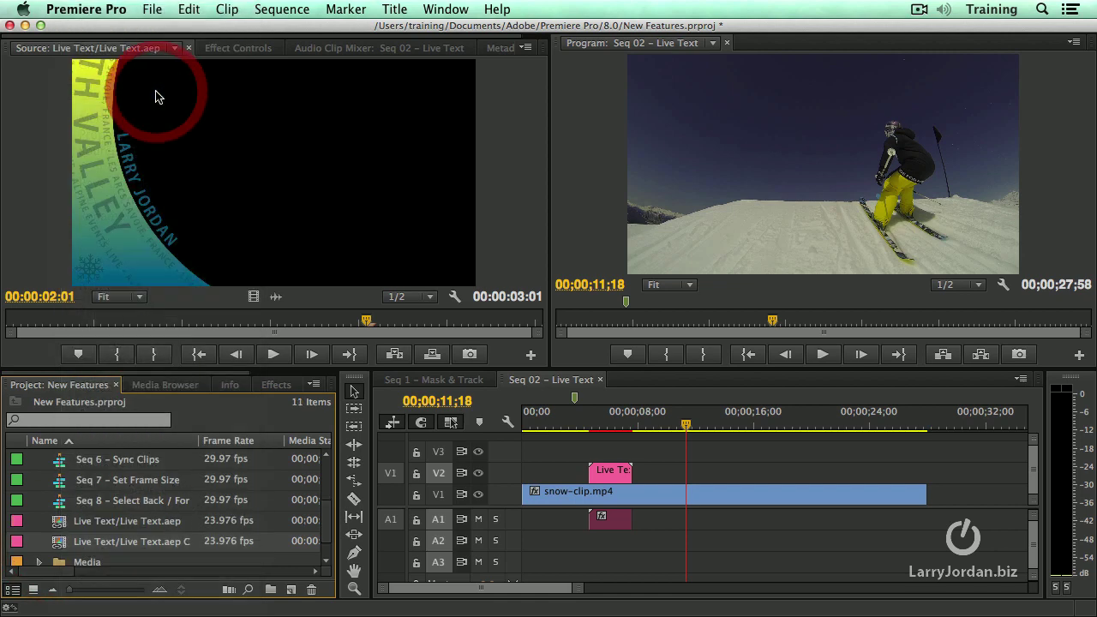
double_click(64, 543)
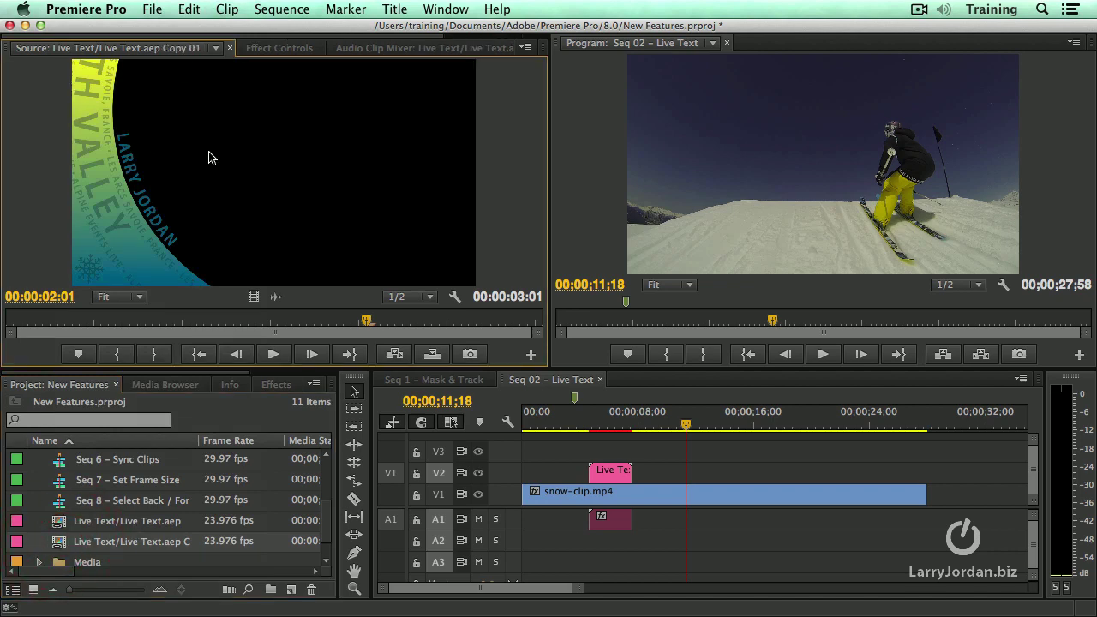
- Replace the copy's Name text with a different name in capital letters
left_click(286, 50)
left_click(212, 119)
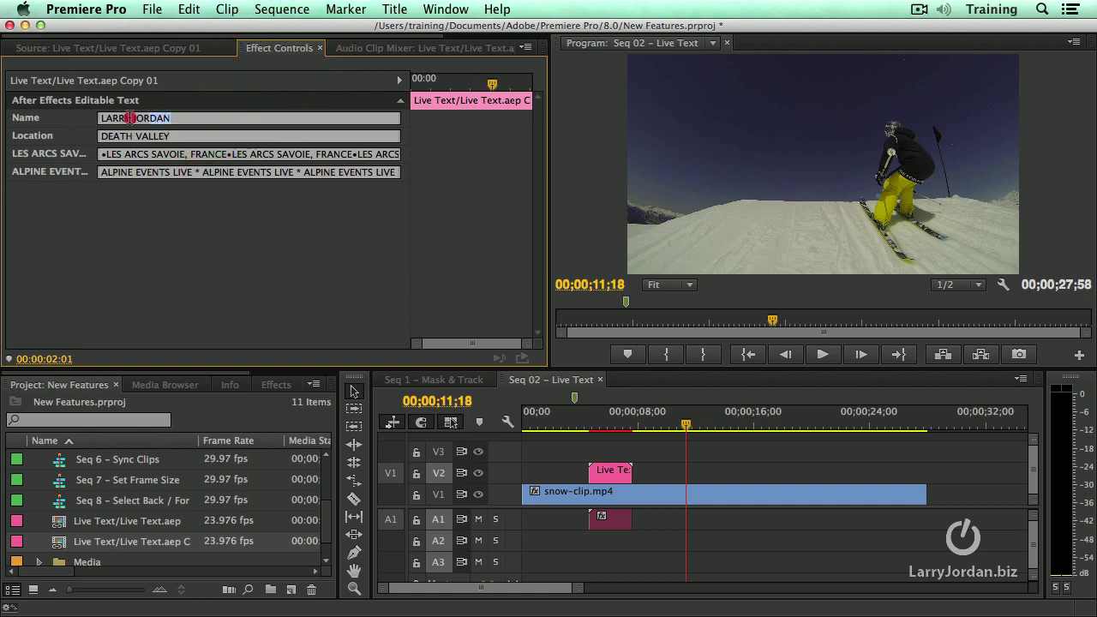
type("betty boop")
key("BackSpace")
key("BackSpace")
key("BackSpace")
key("BackSpace")
key("BackSpace")
key("BackSpace")
key("BackSpace")
key("BackSpace")
key("BackSpace")
key("BackSpace")
type("BETTY BOOP")
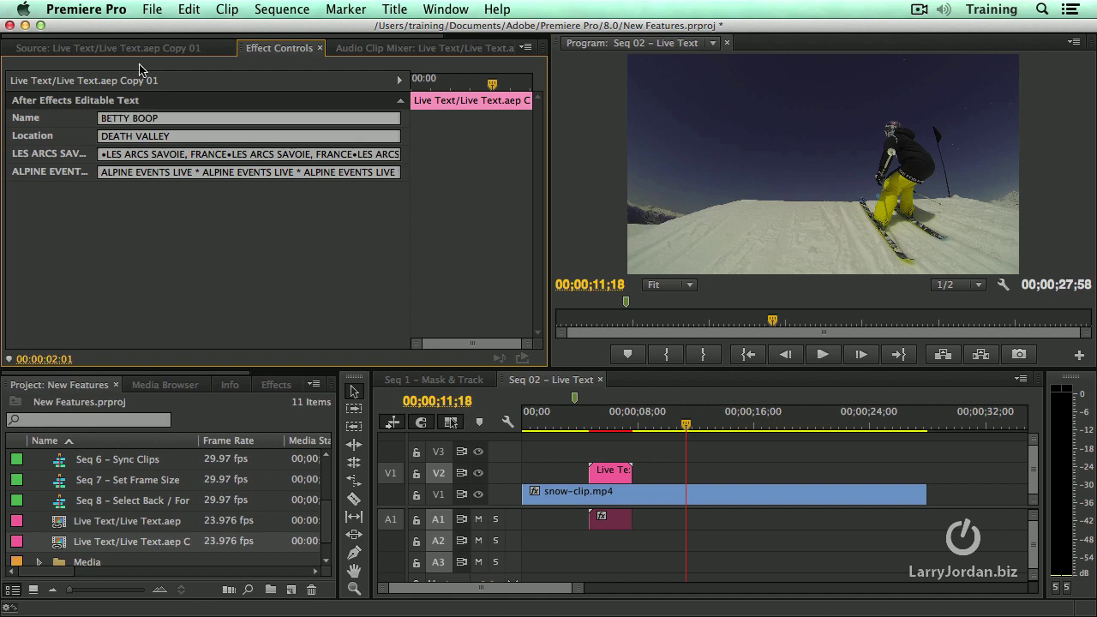
- Overwrite the renamed copy onto V2 near 11;18 and select the new clip
left_click(182, 49)
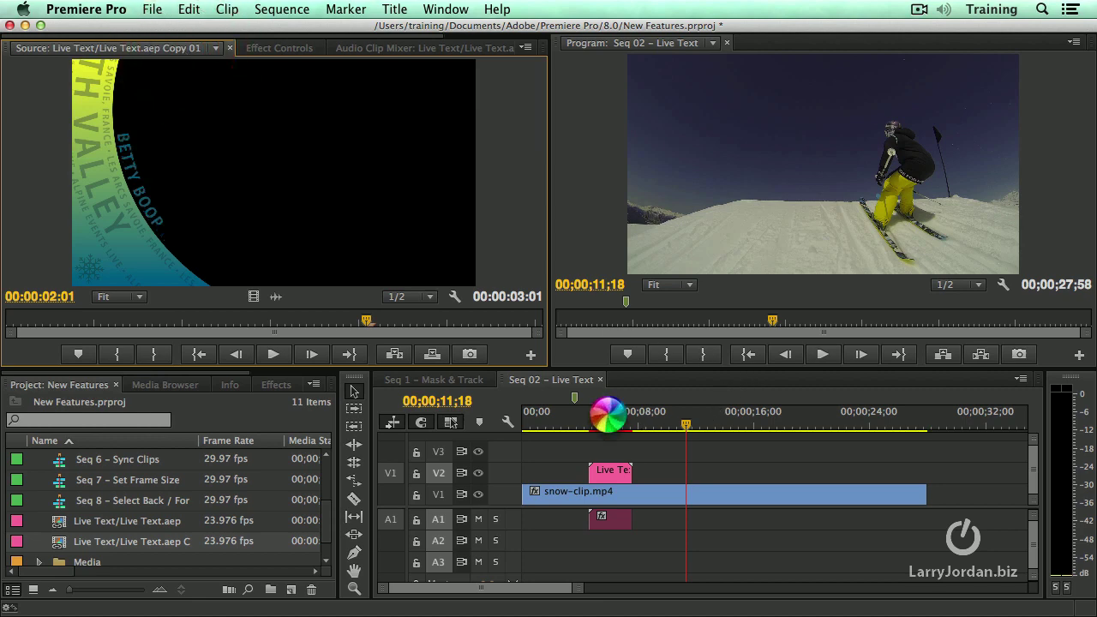
left_click(608, 414)
left_click(613, 417)
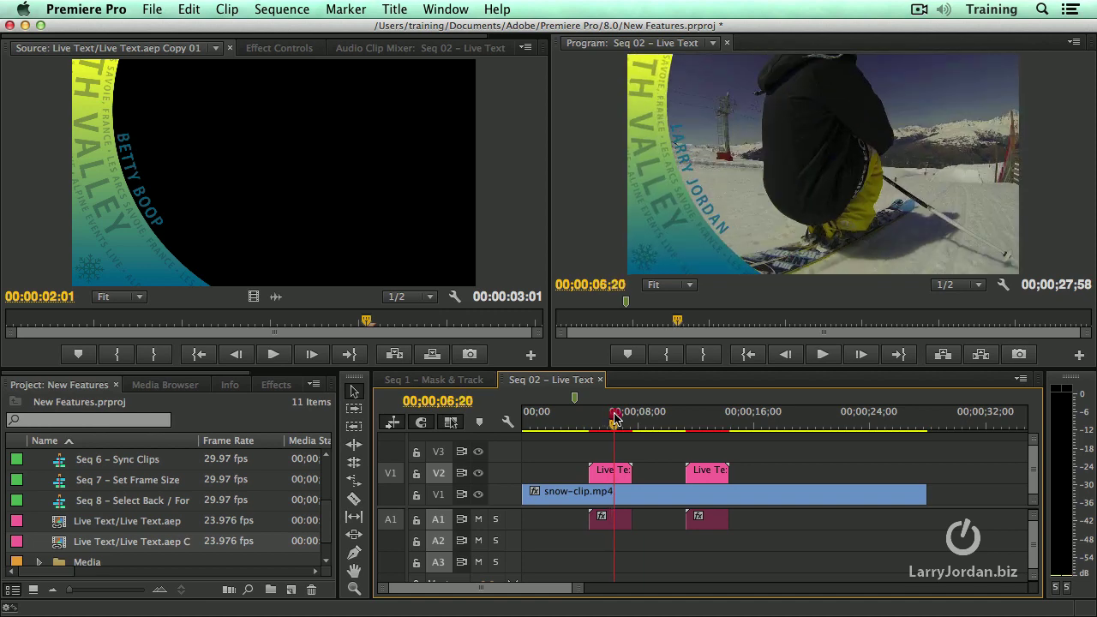
left_click(710, 415)
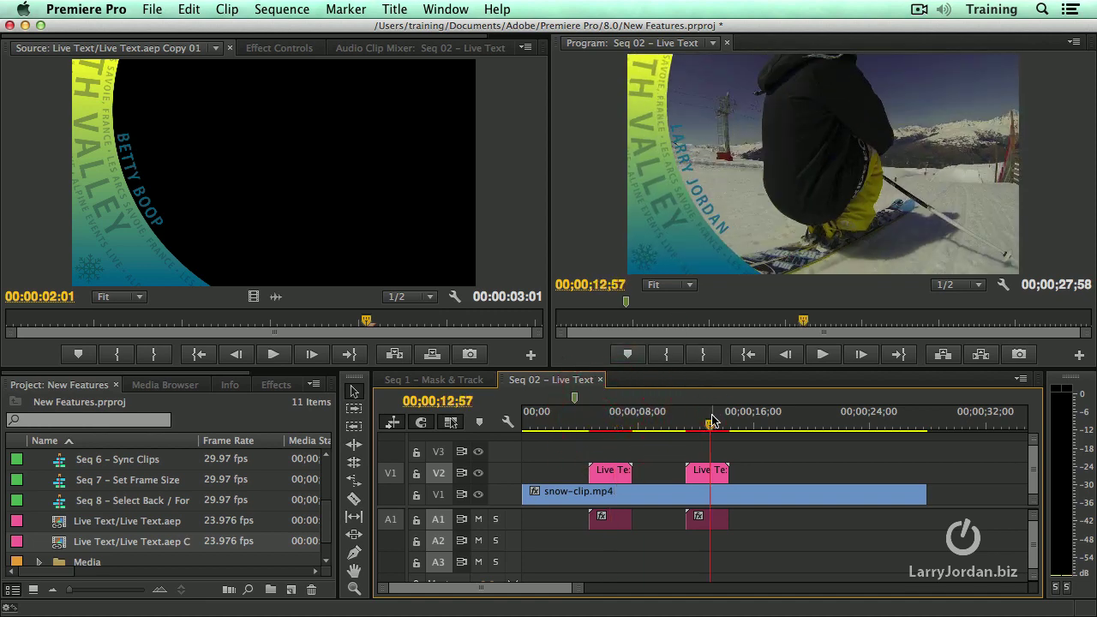
left_click(710, 471)
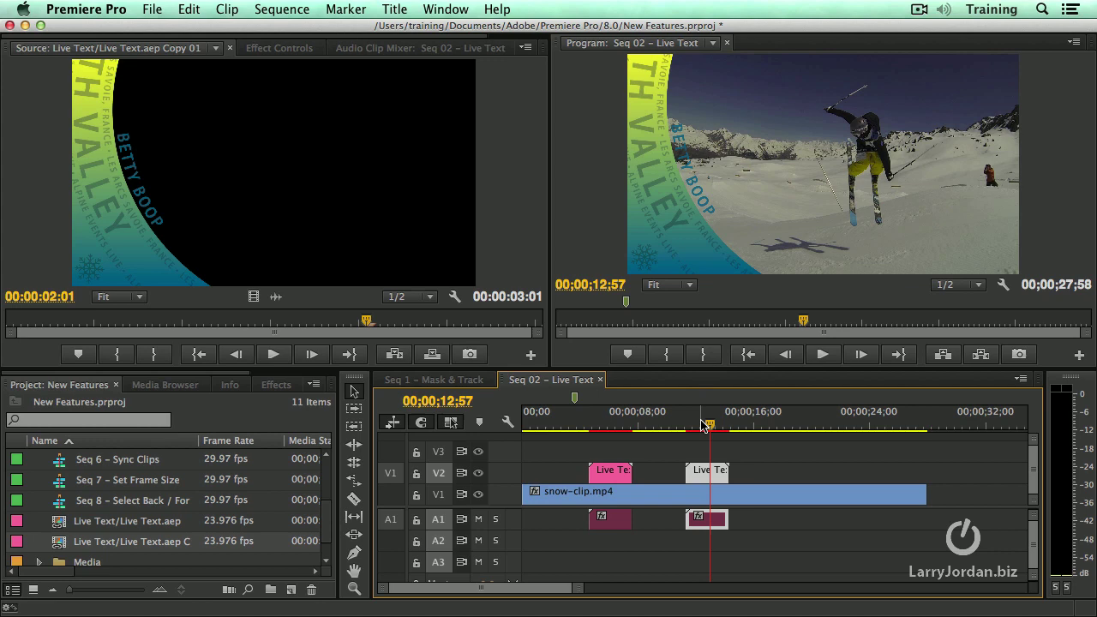
left_click(712, 473)
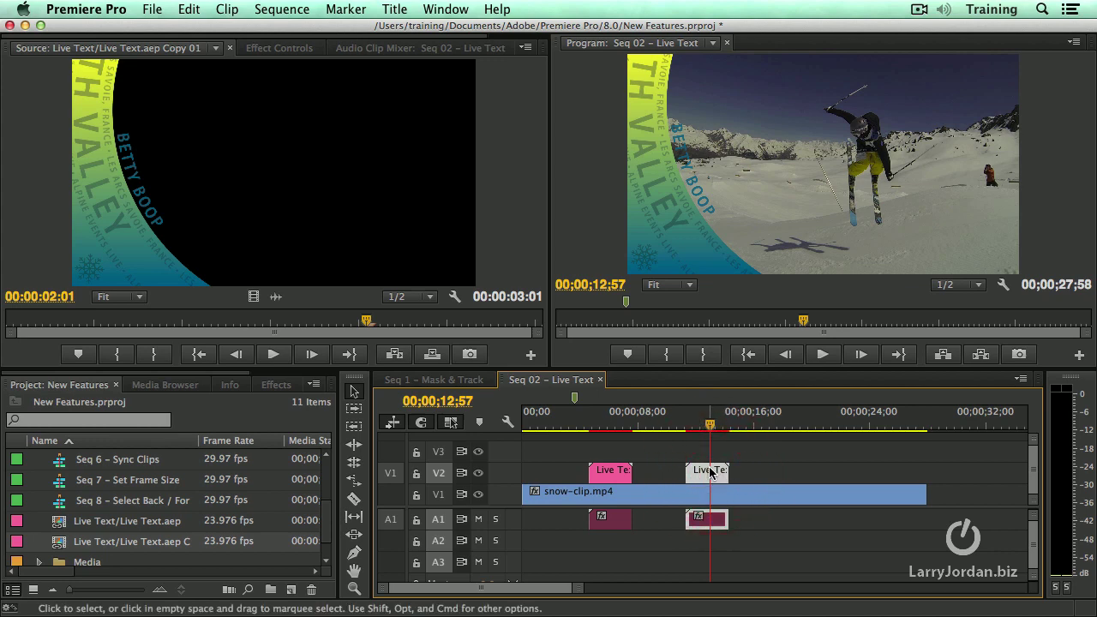
double_click(702, 469)
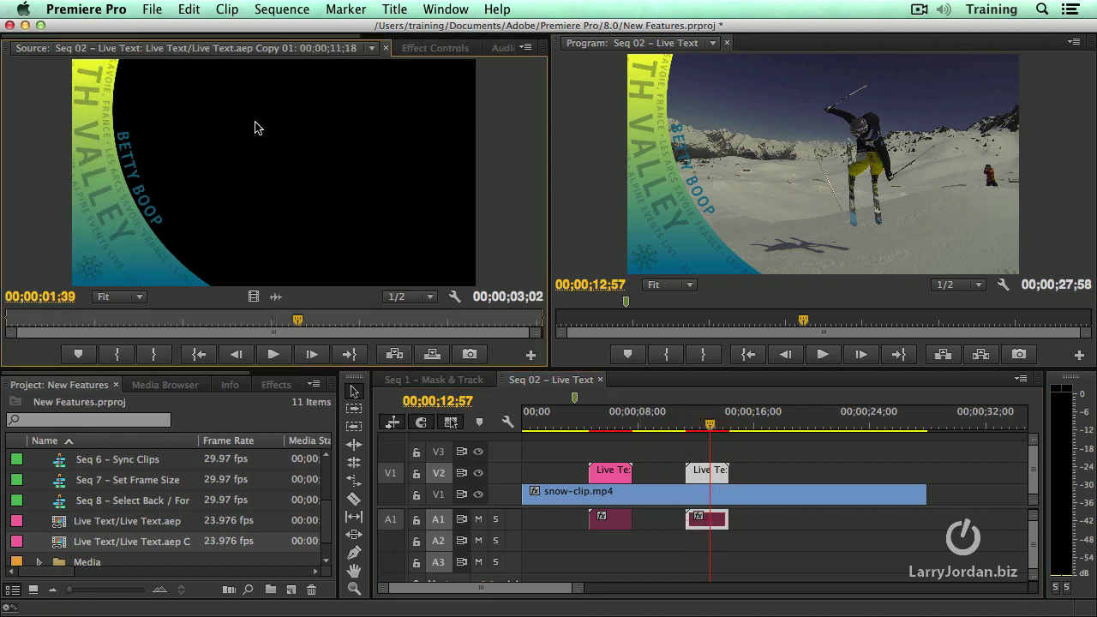
left_click(433, 48)
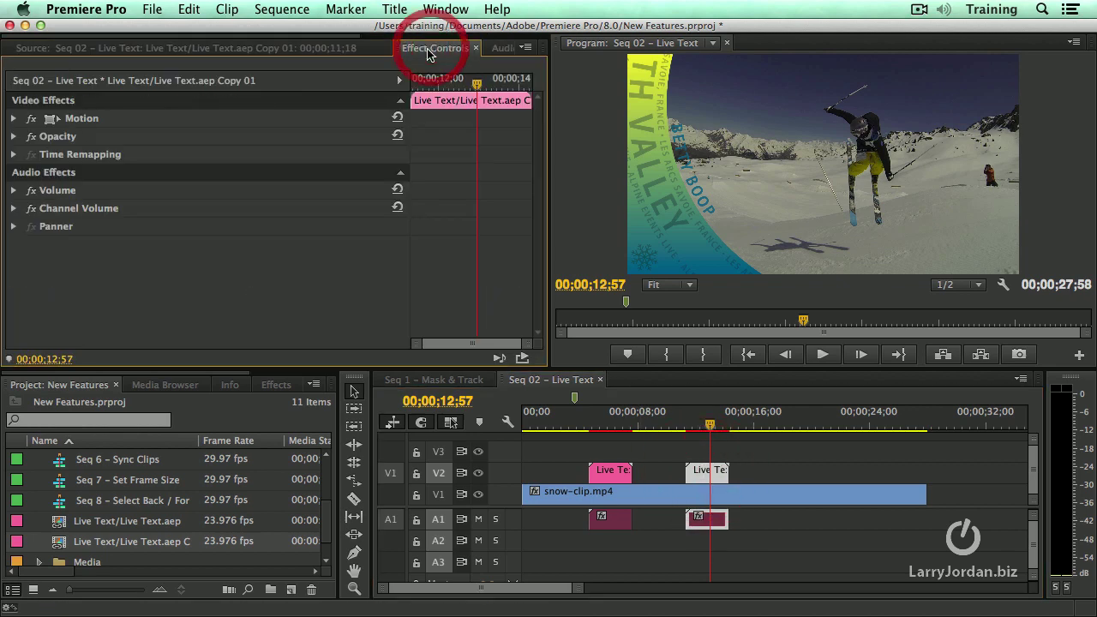
left_click(333, 49)
left_click(711, 477)
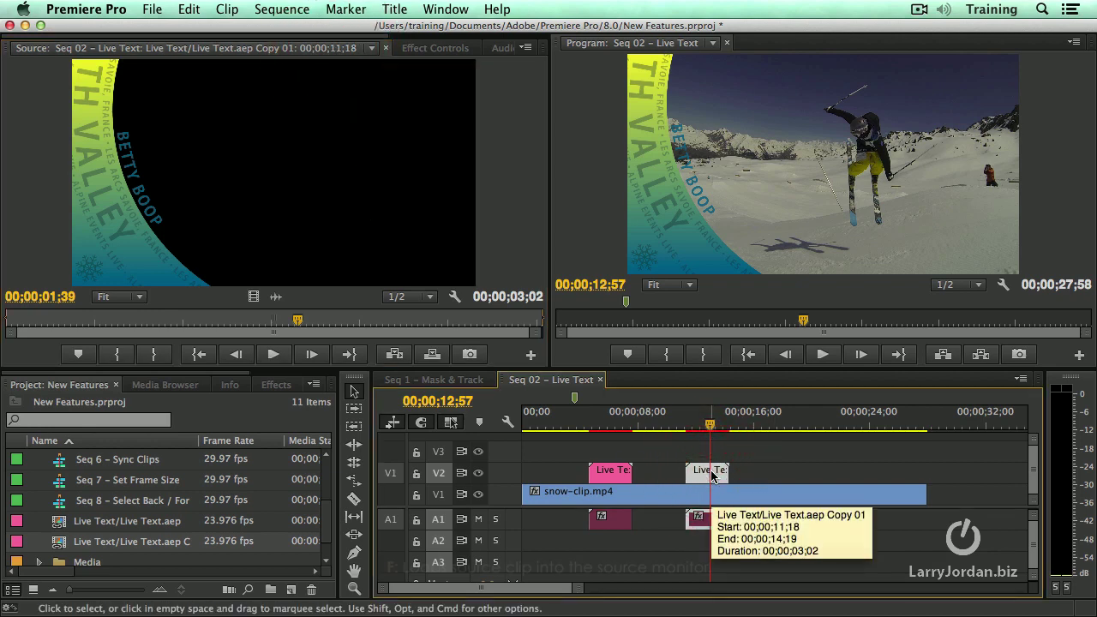
key("f")
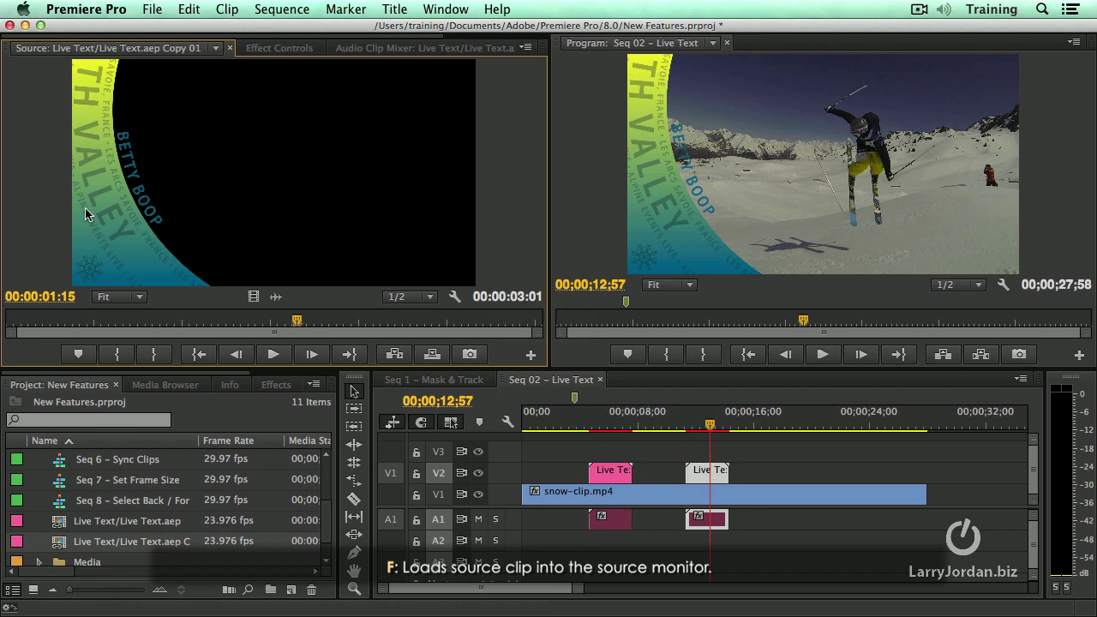
- In Effect Controls, replace the copy's DEATH VALLEY location with MT. SHASTA
left_click(280, 48)
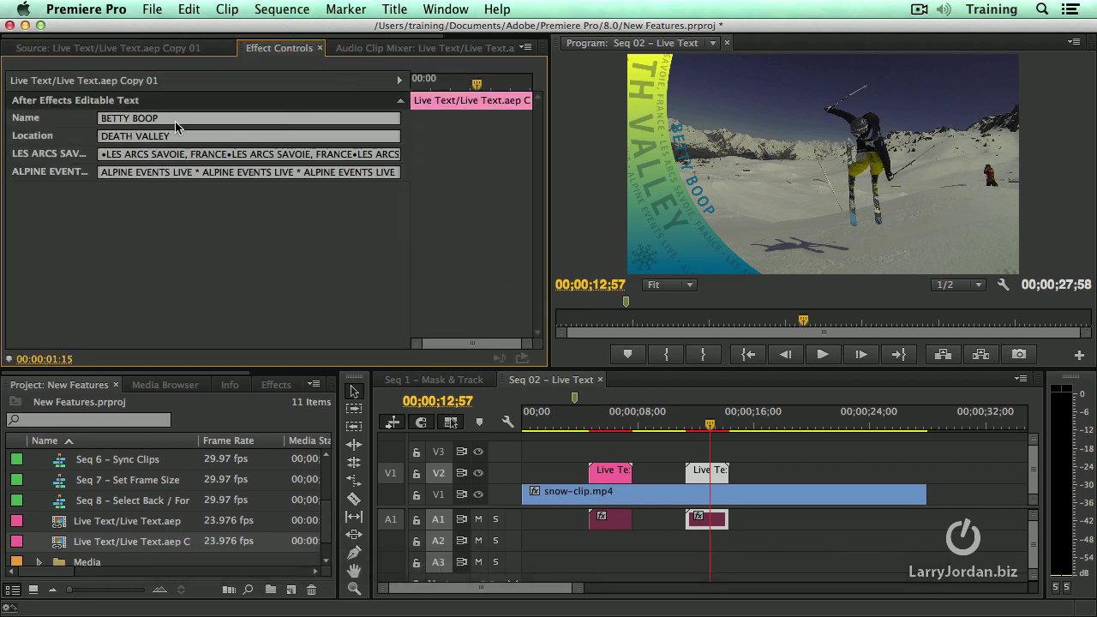
left_click_drag(173, 140, 66, 136)
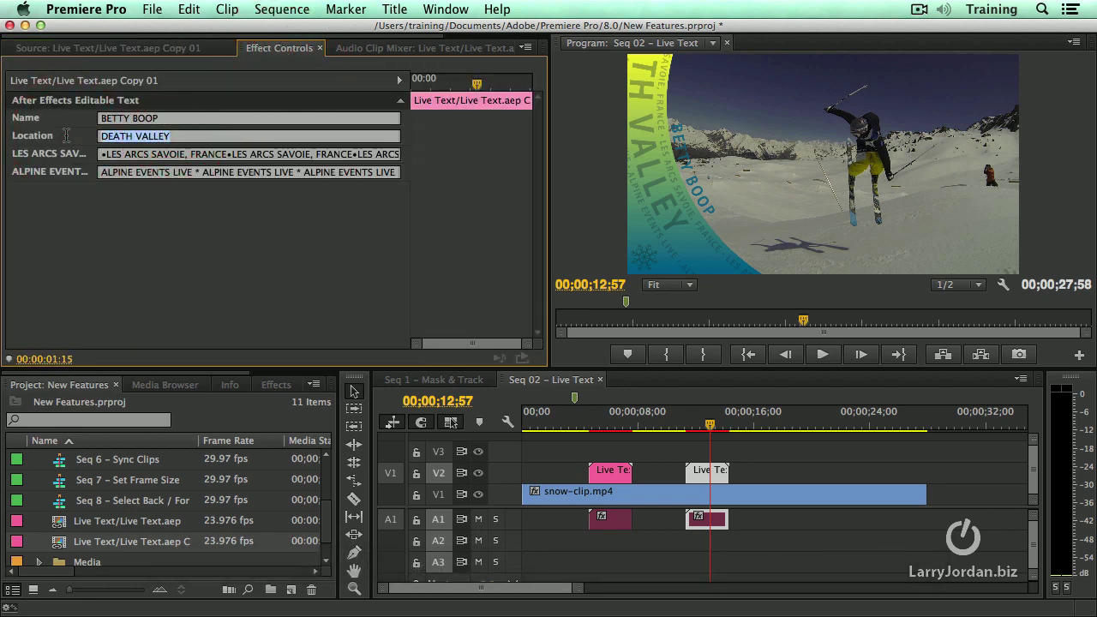
type("M")
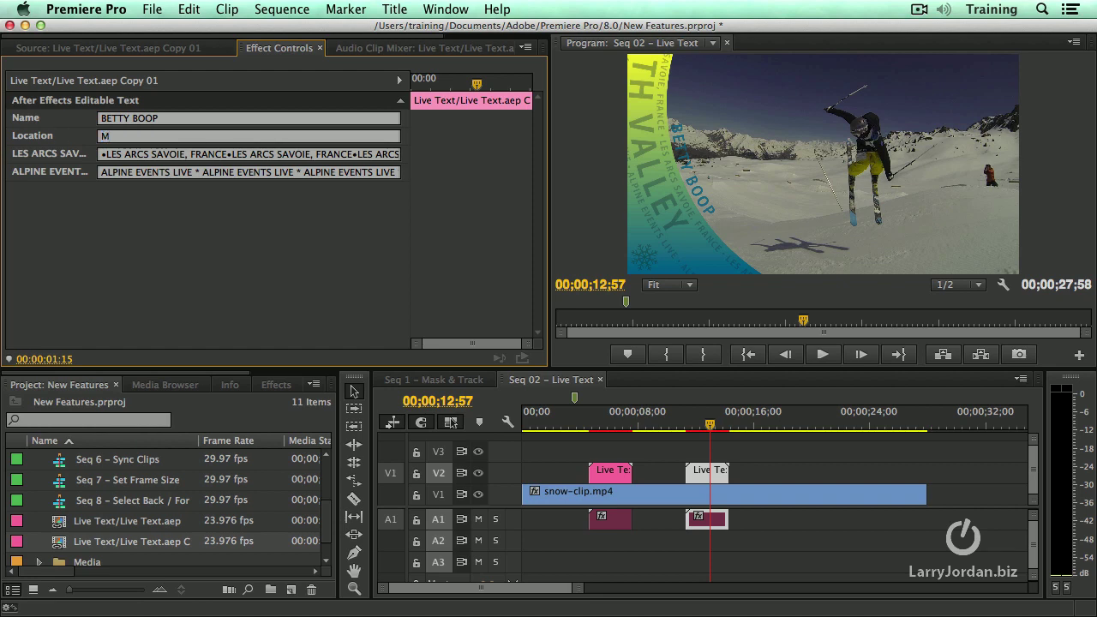
type("T. SHASTA")
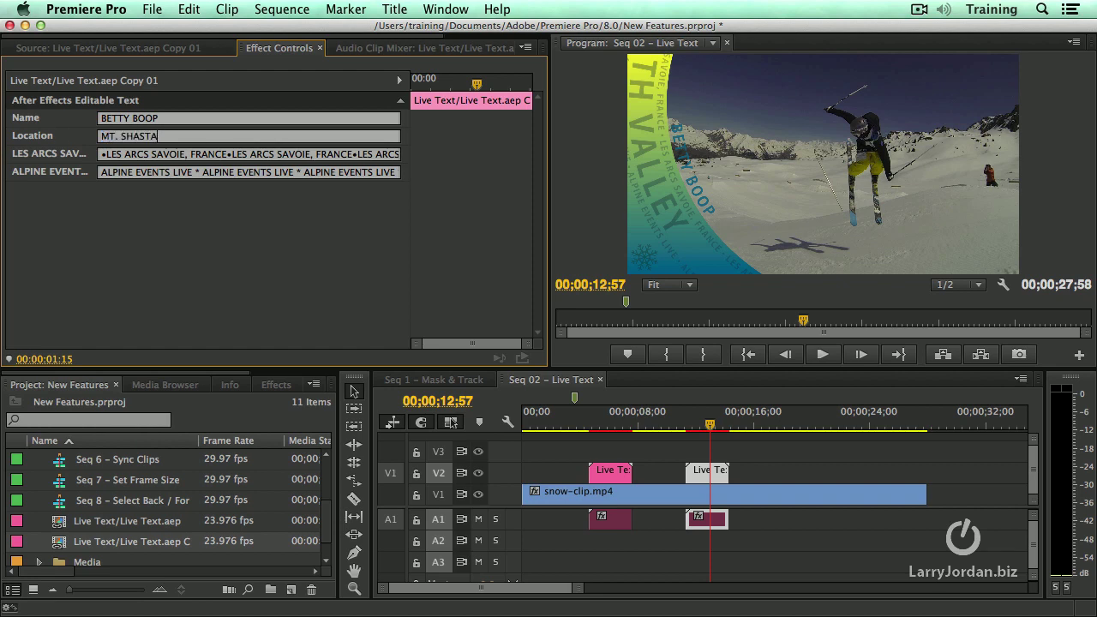